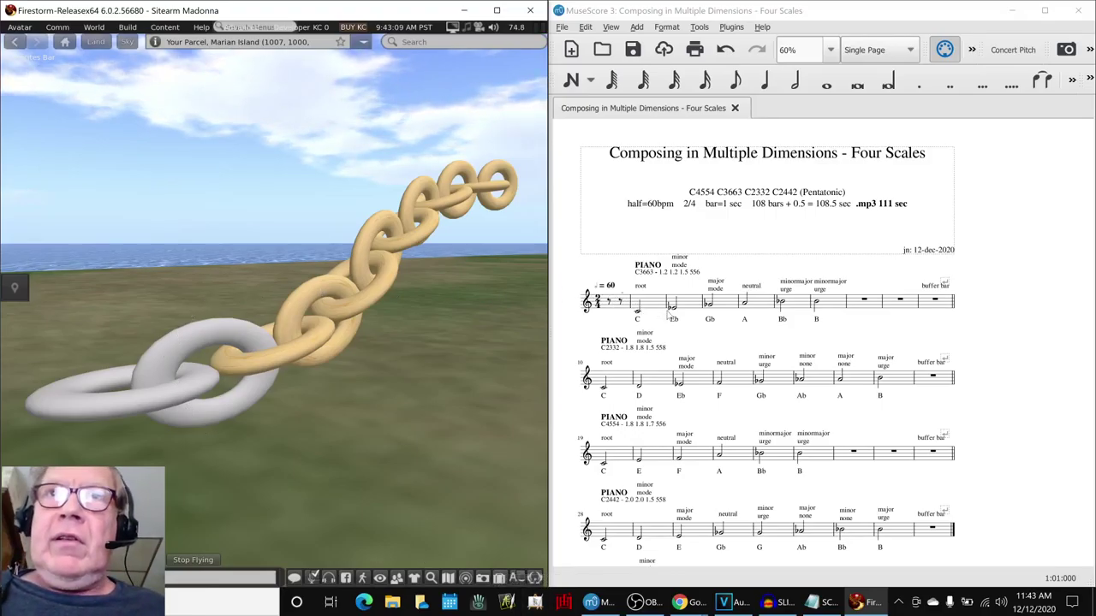
# Play the first scale in the Four Scales score, then clear the measure selection.
pyautogui.click(655, 308)
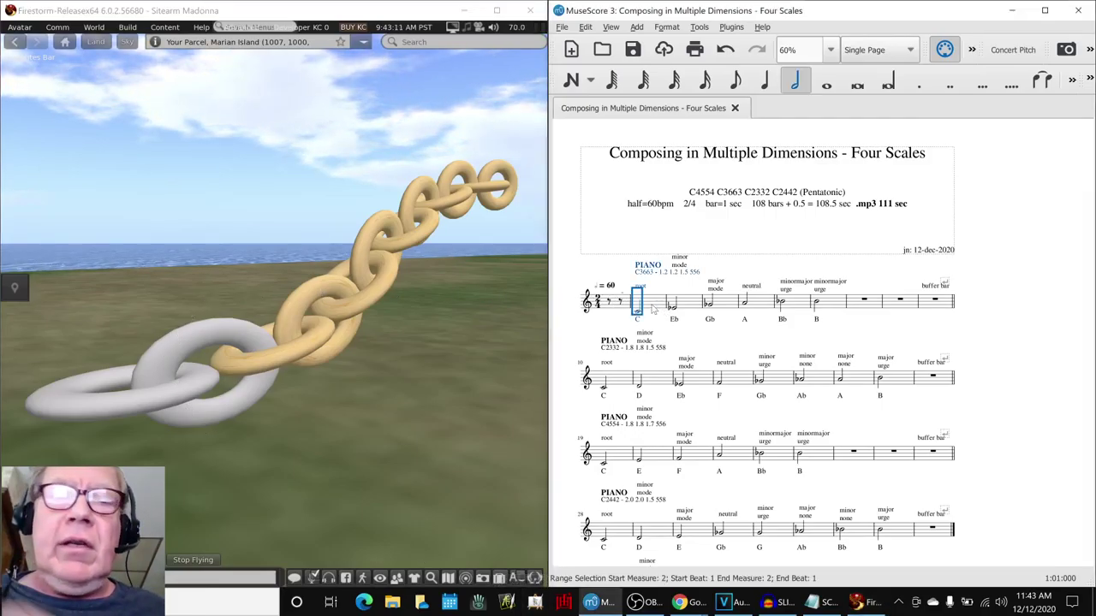
pyautogui.press('space')
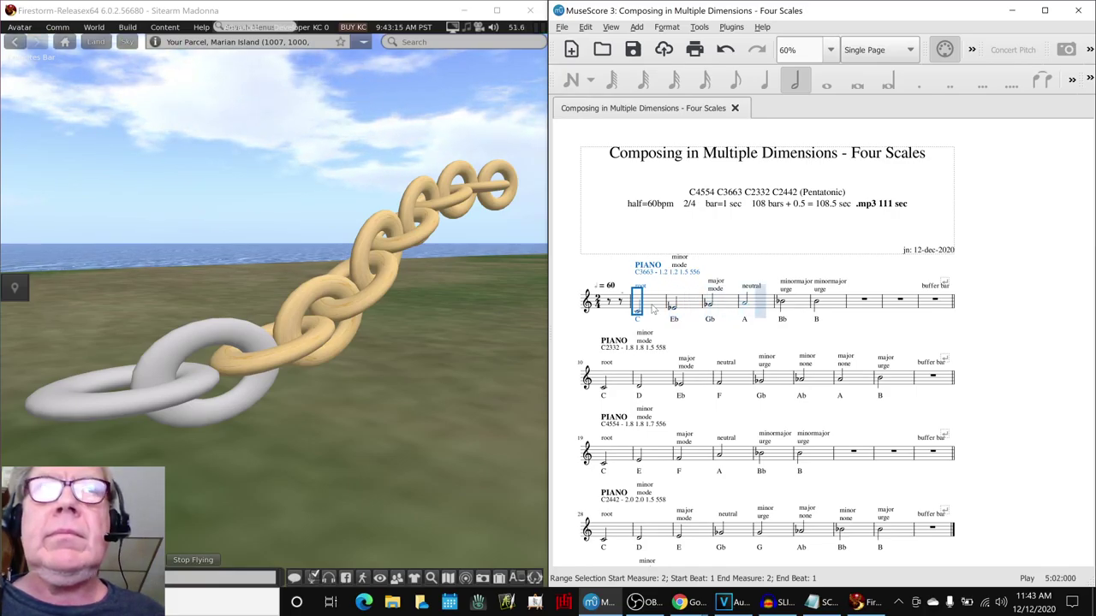
pyautogui.press('space')
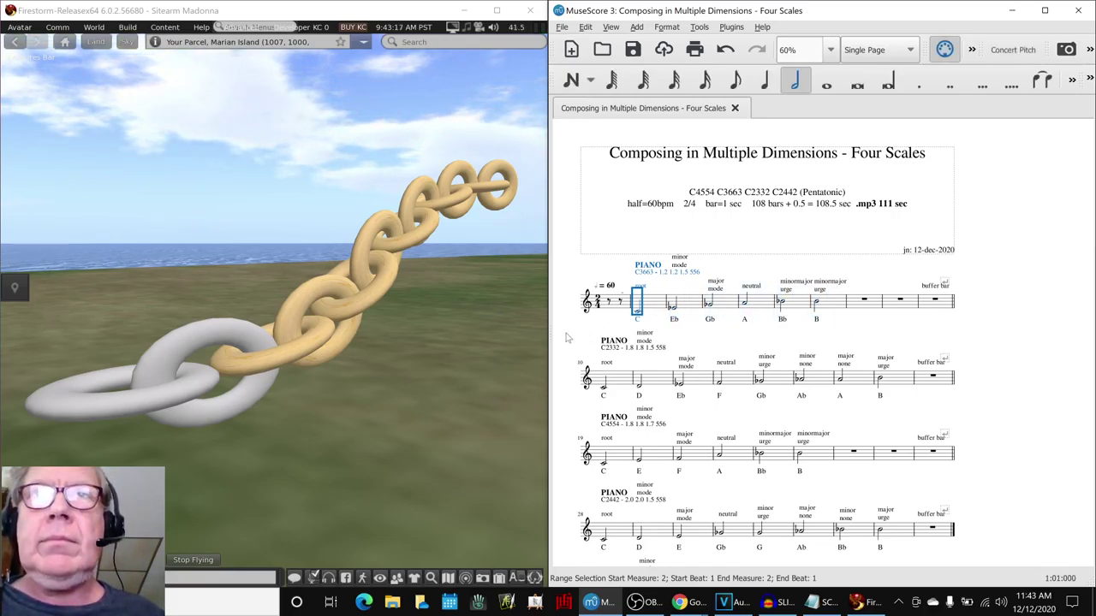
pyautogui.press('Escape')
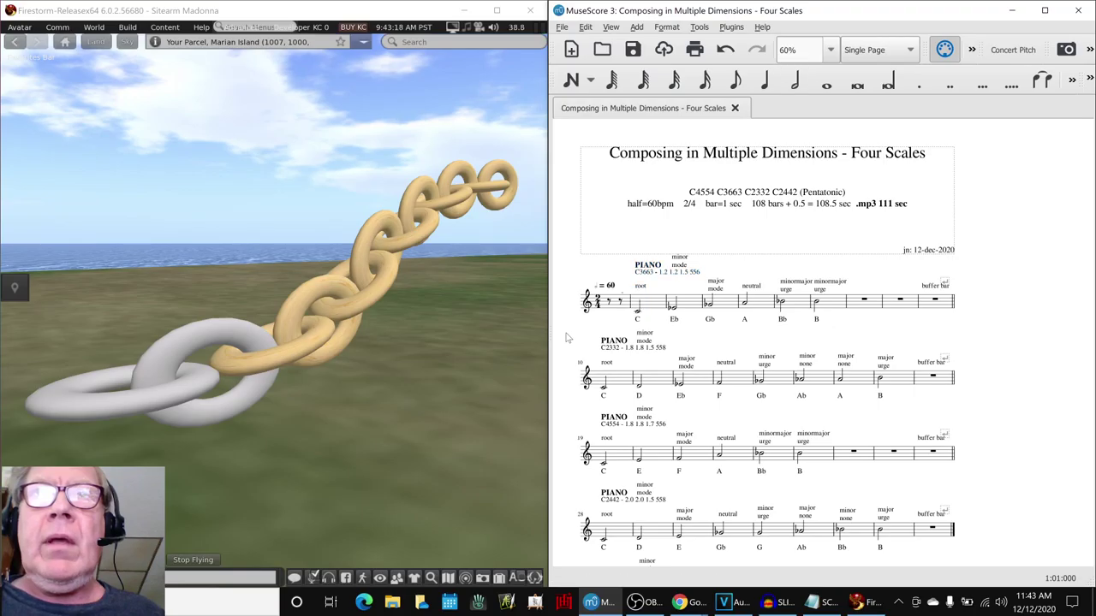
# Play the C2332 scale from its first measure, then clear the score selection.
pyautogui.click(86, 414)
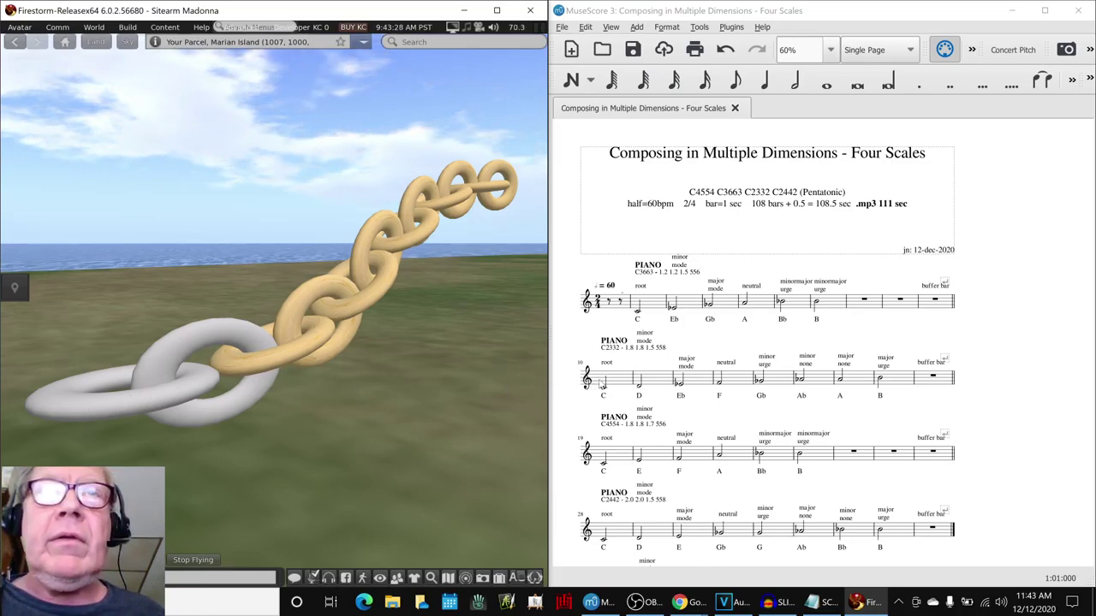
pyautogui.click(606, 381)
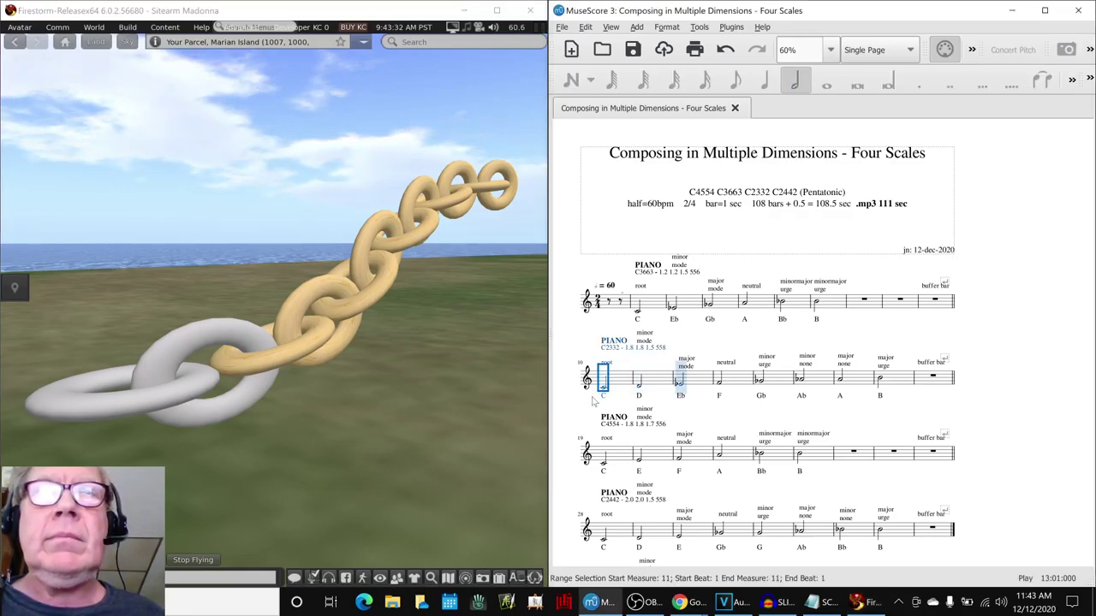
pyautogui.press('space')
pyautogui.click(233, 354)
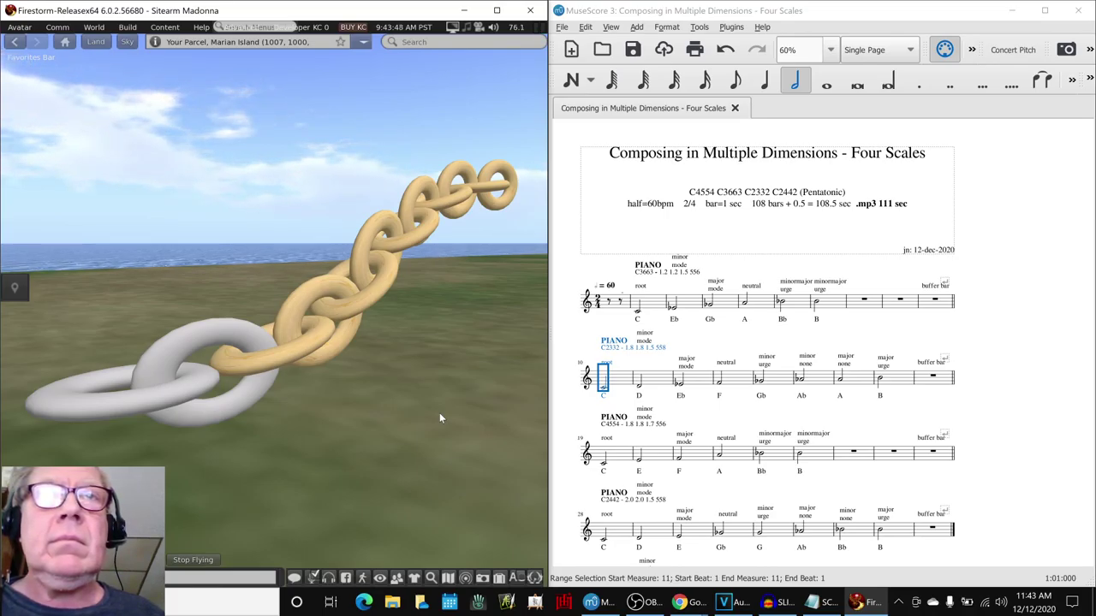
pyautogui.click(570, 418)
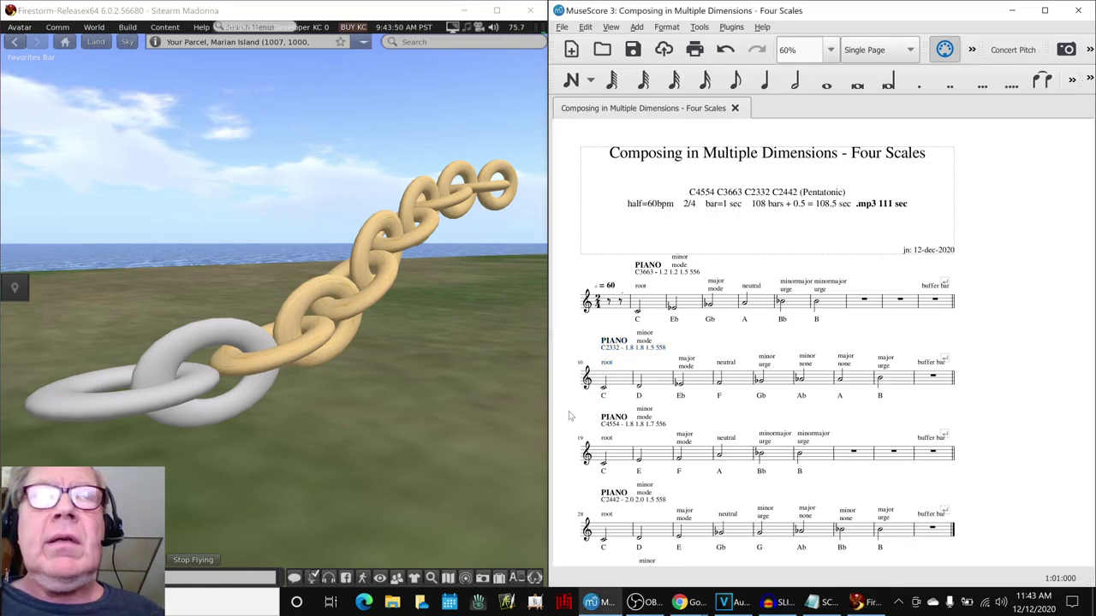
# Bring the Four Scales score and project notes forward and select the note about exporting from Kitely.
pyautogui.hotkey('alt', 'Tab')
pyautogui.hotkey('alt', 'Tab')
pyautogui.hotkey('alt', 'Tab')
pyautogui.hotkey('alt', 'Tab')
pyautogui.hotkey('alt', 'Tab')
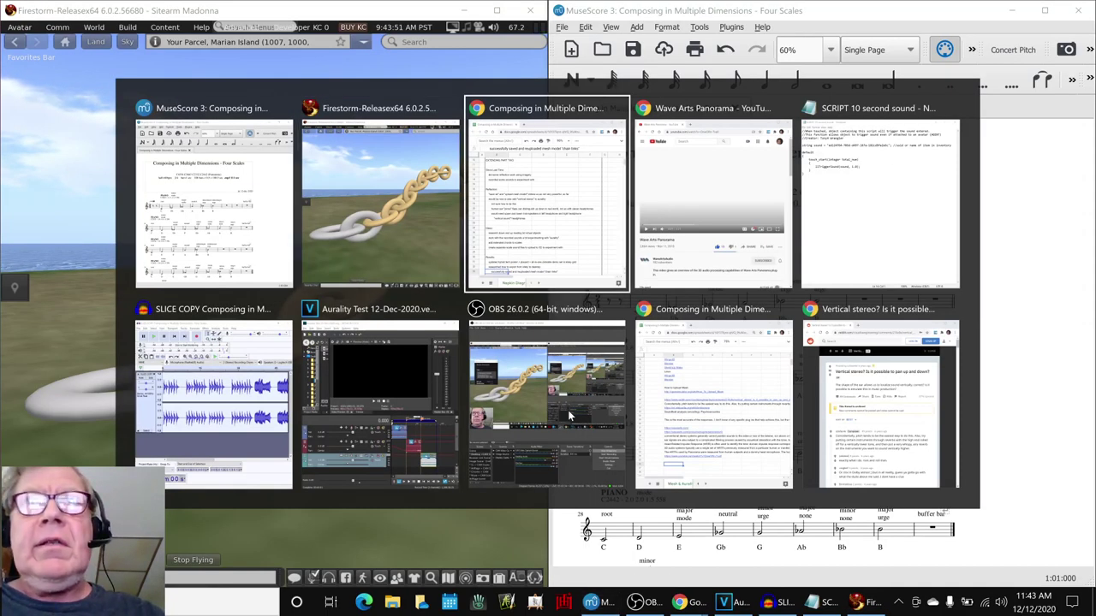
pyautogui.hotkey('alt', 'Tab')
pyautogui.hotkey('alt', 'Tab')
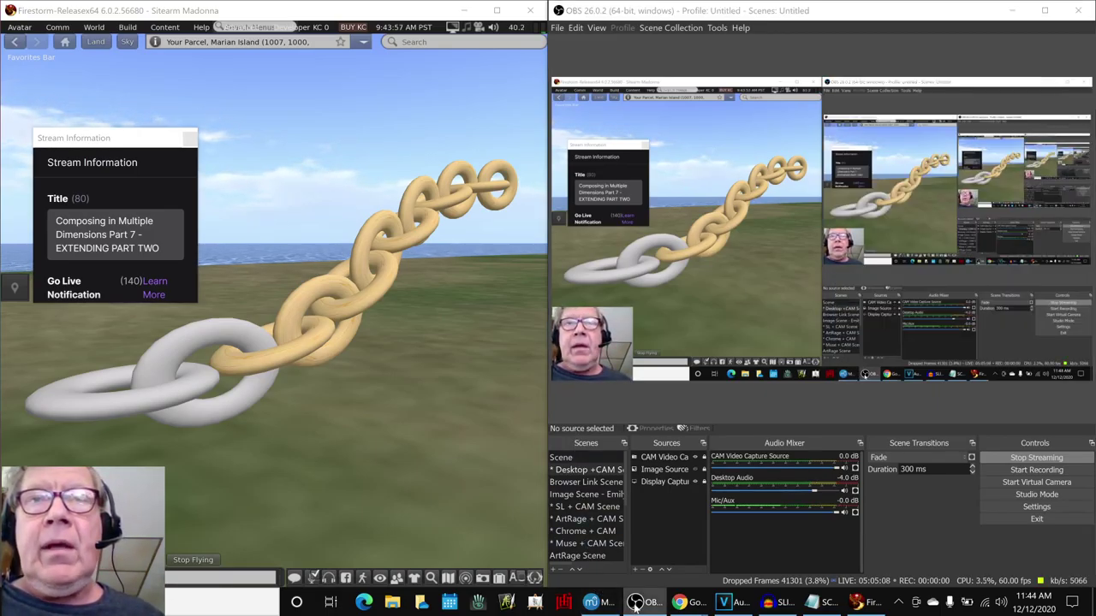
pyautogui.click(596, 601)
pyautogui.moveTo(681, 606)
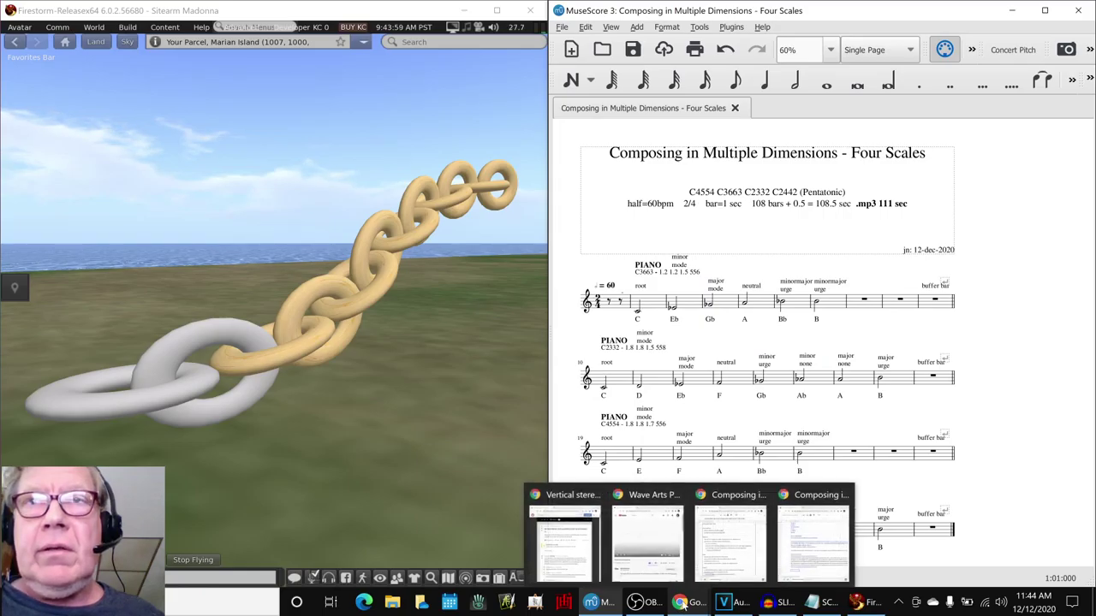
pyautogui.click(726, 561)
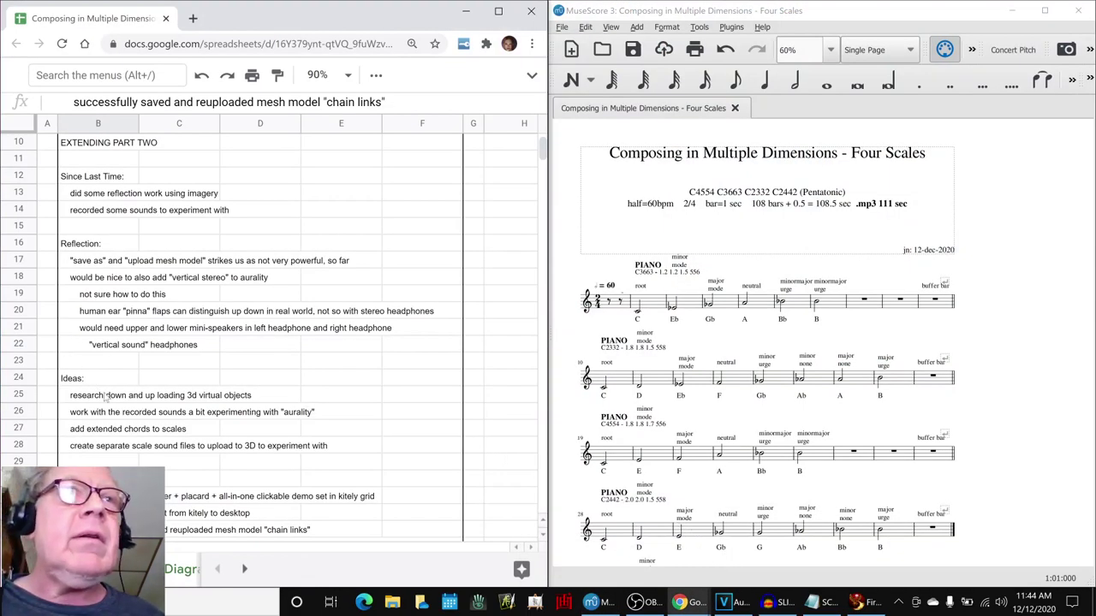
pyautogui.scroll(-3, 133, 424)
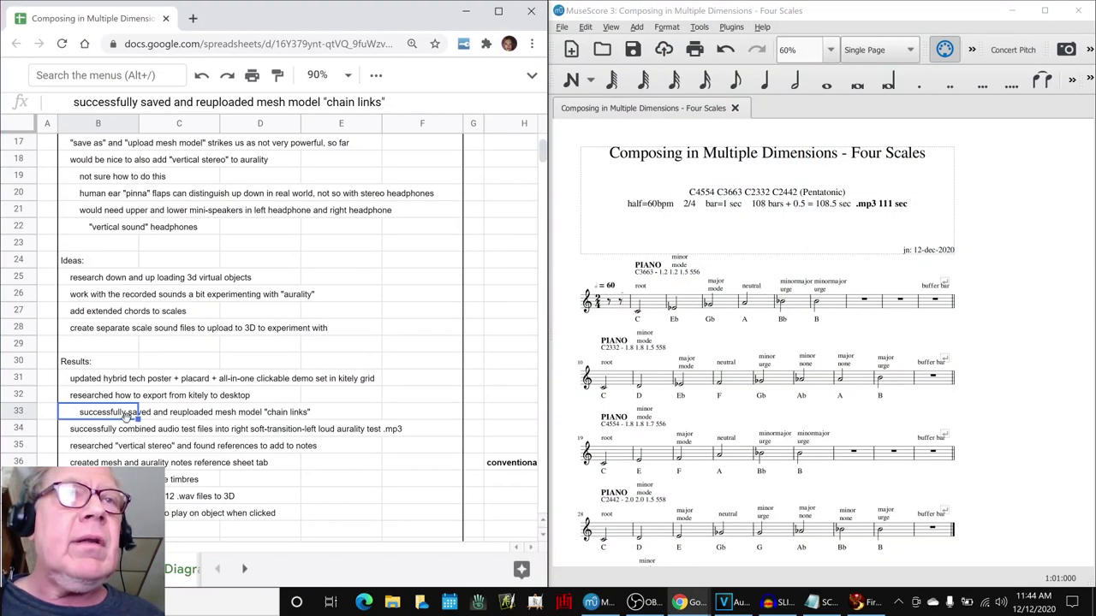
pyautogui.click(92, 395)
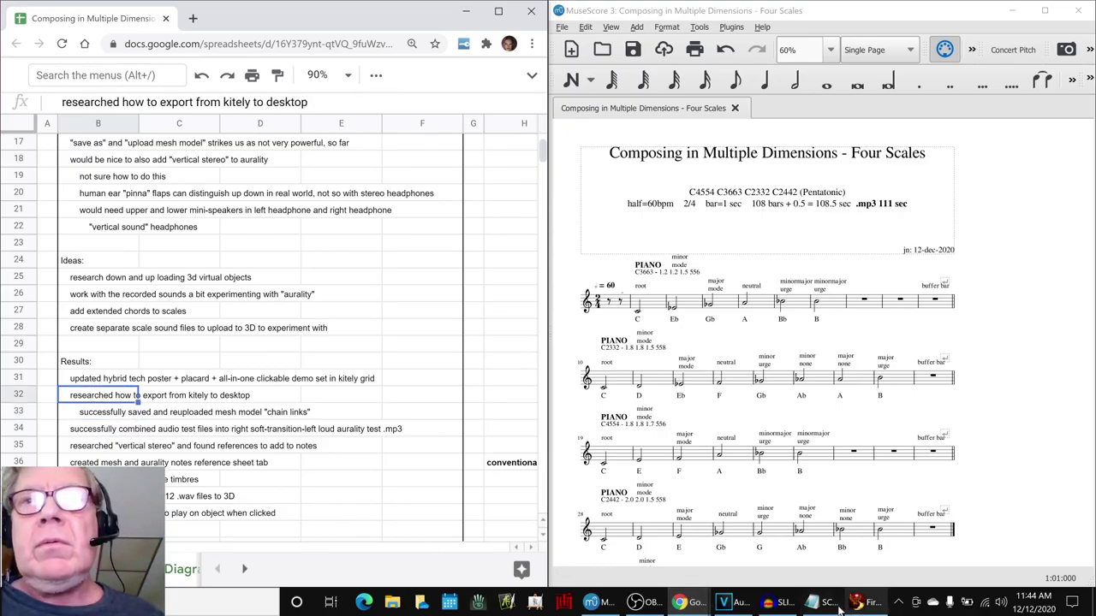
# View both chains and the sea from afar, then focus close on the tan and grey chains.
pyautogui.moveTo(777, 605)
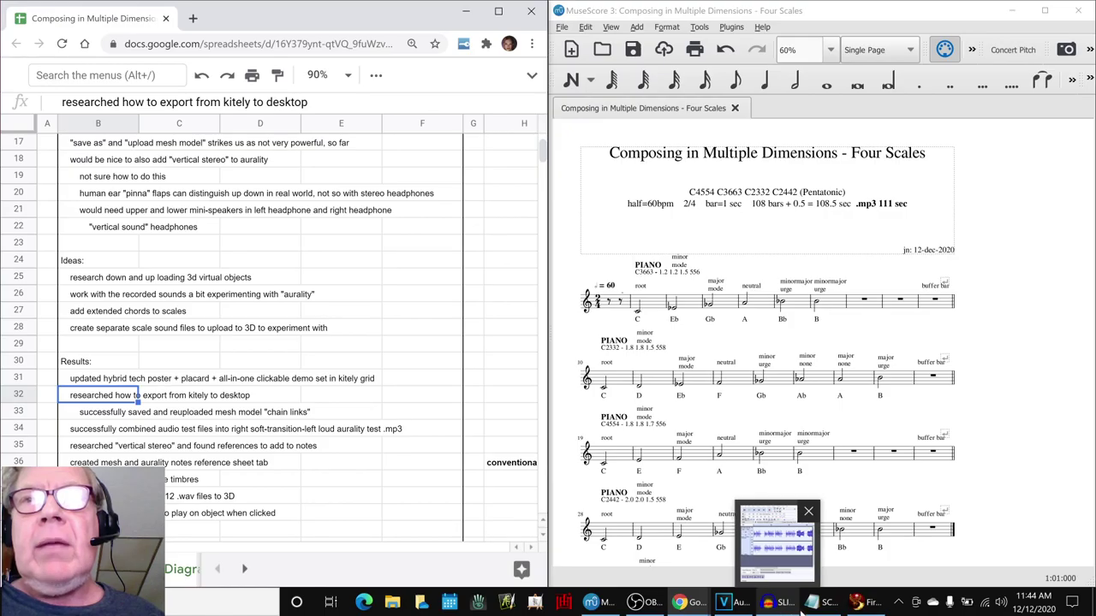
pyautogui.click(857, 602)
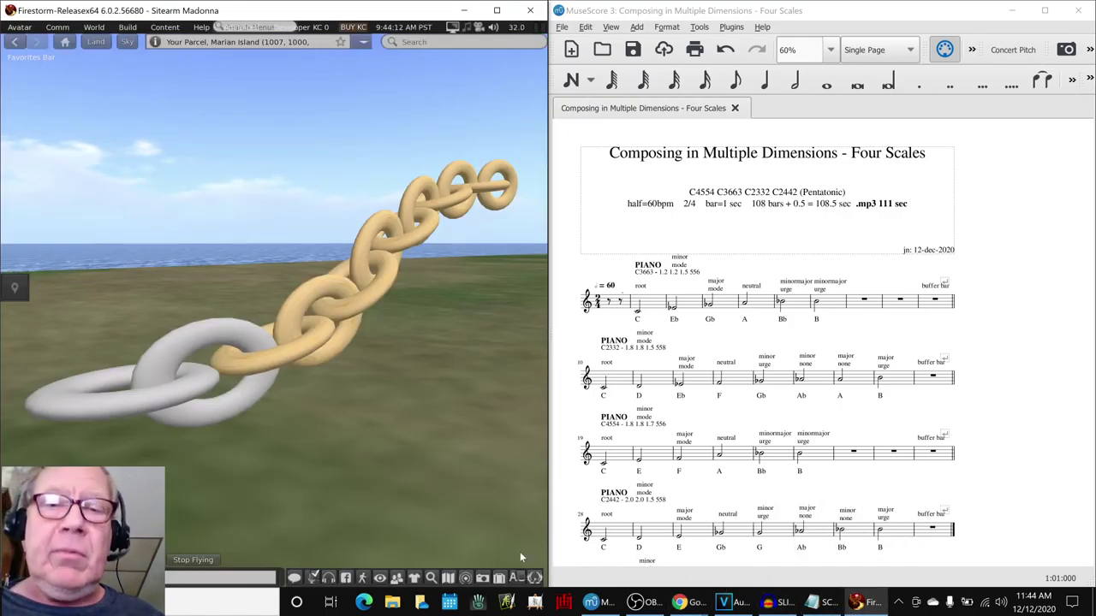
pyautogui.press('Escape')
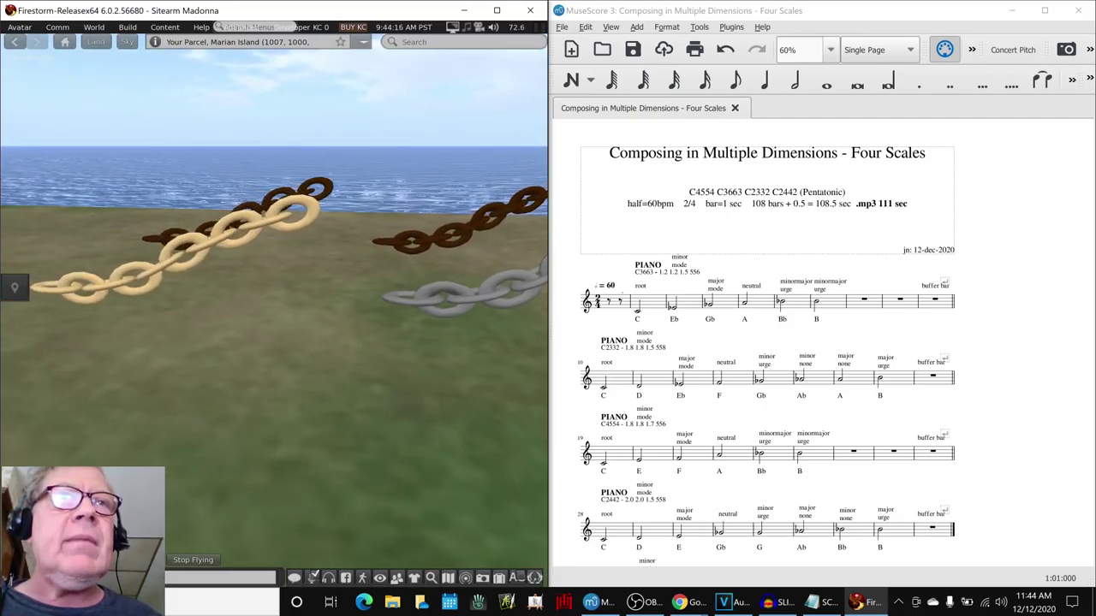
pyautogui.keyDown('alt'); pyautogui.click(195, 267); pyautogui.keyUp('alt')
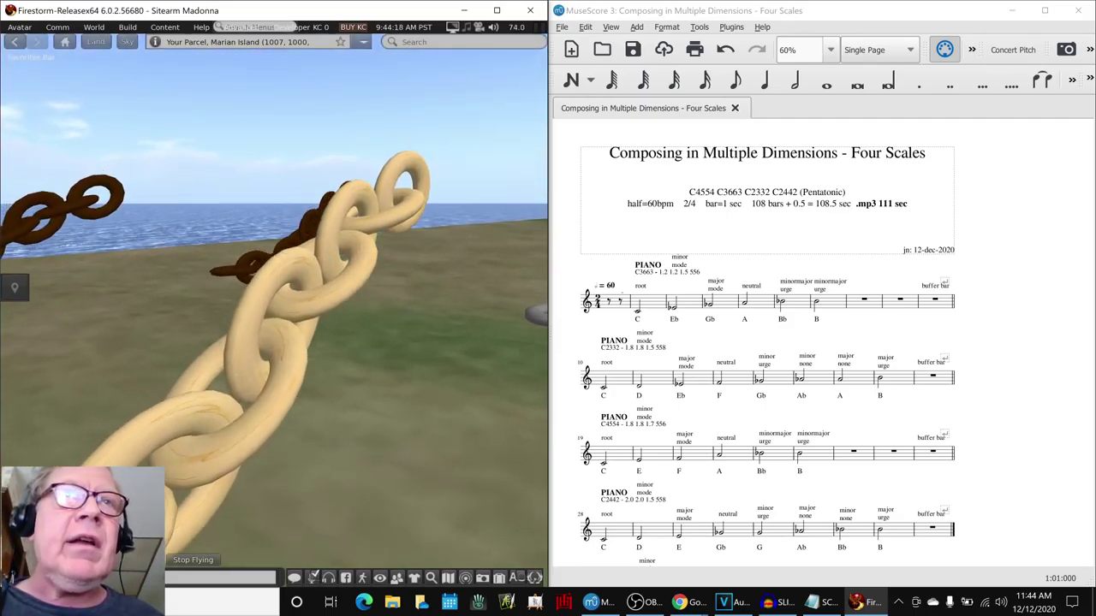
pyautogui.press('Escape')
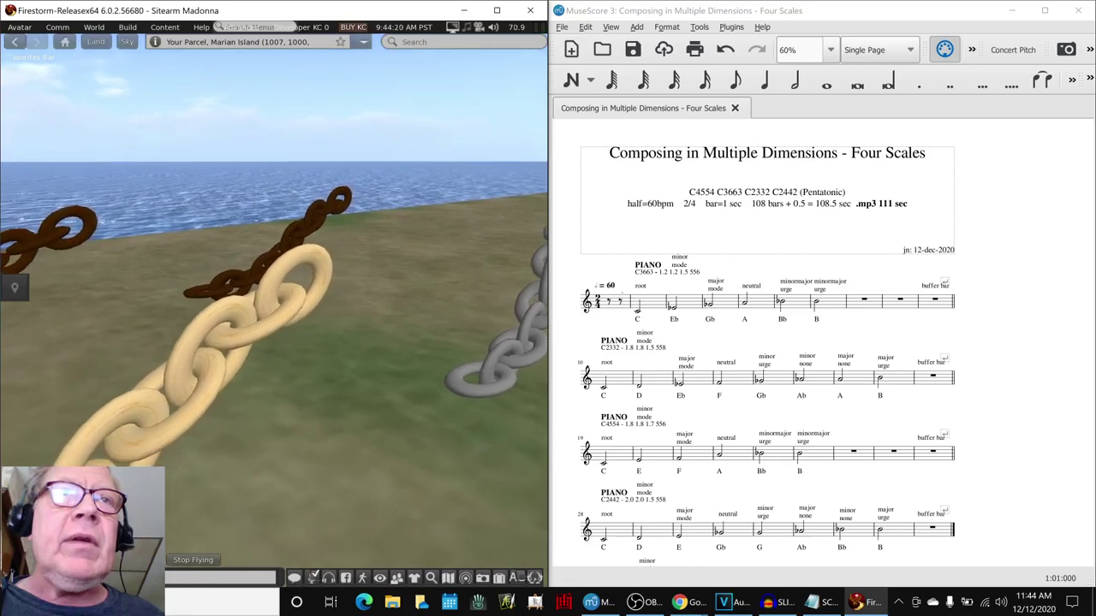
pyautogui.keyDown('alt'); pyautogui.click(469, 436); pyautogui.keyUp('alt')
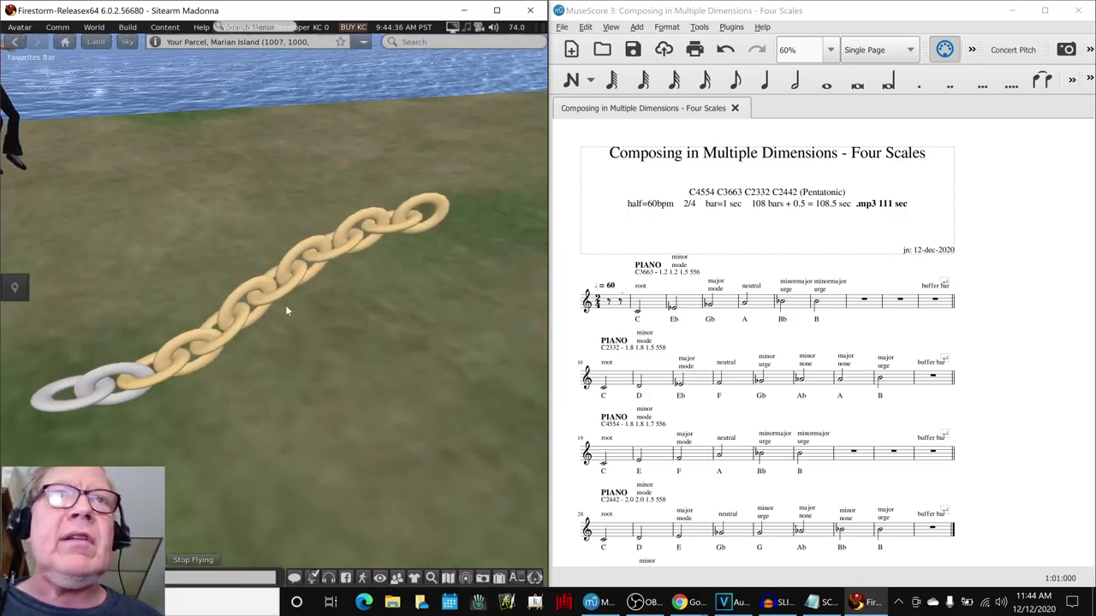
pyautogui.hotkey('alt', 'Tab')
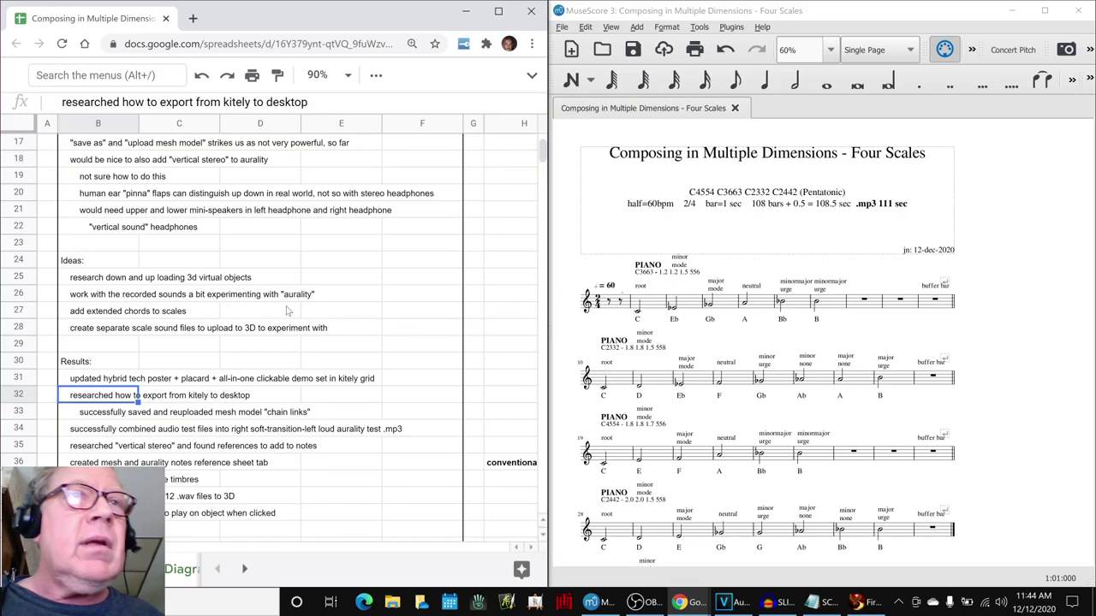
# Select the note on combining audio test files and bring up the Aurality Test project.
pyautogui.click(80, 434)
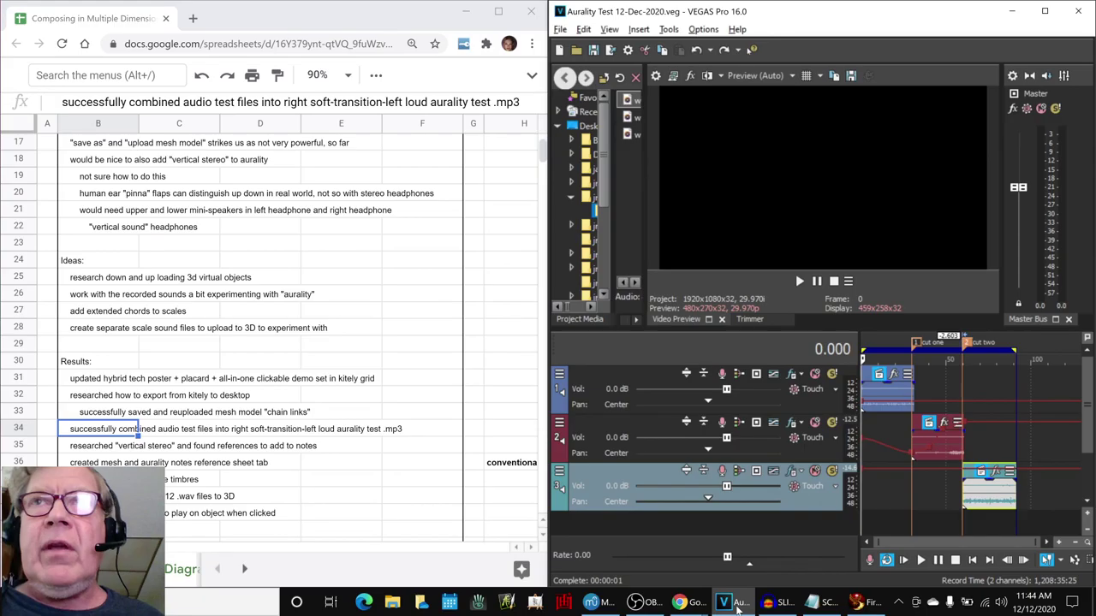
pyautogui.click(723, 602)
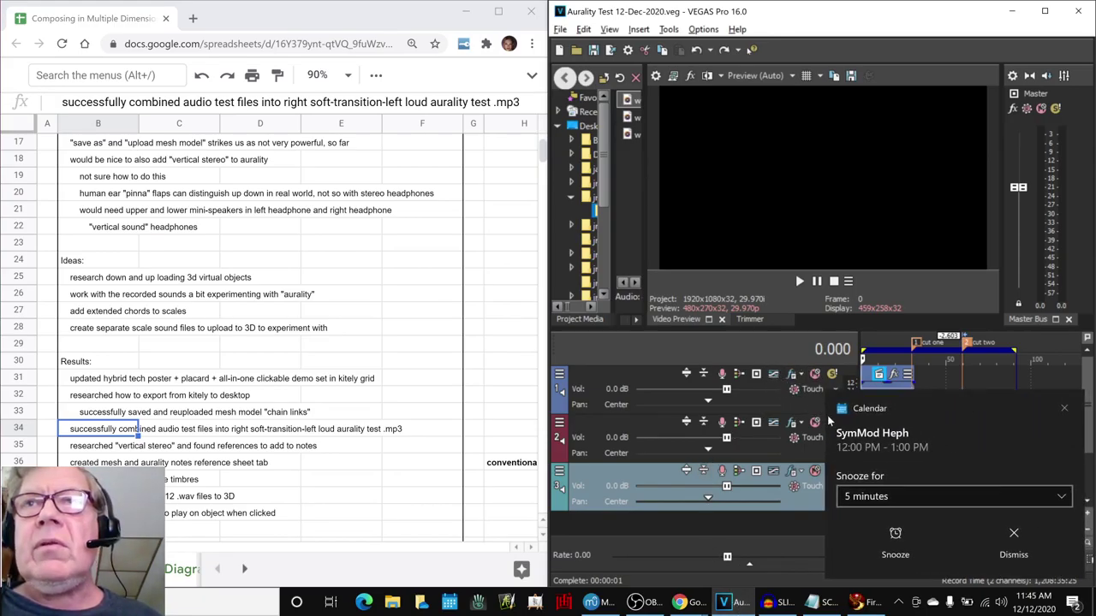
# Dismiss both Calendar reminders and play the Aurality Test mix from about 18 seconds.
pyautogui.click(1014, 541)
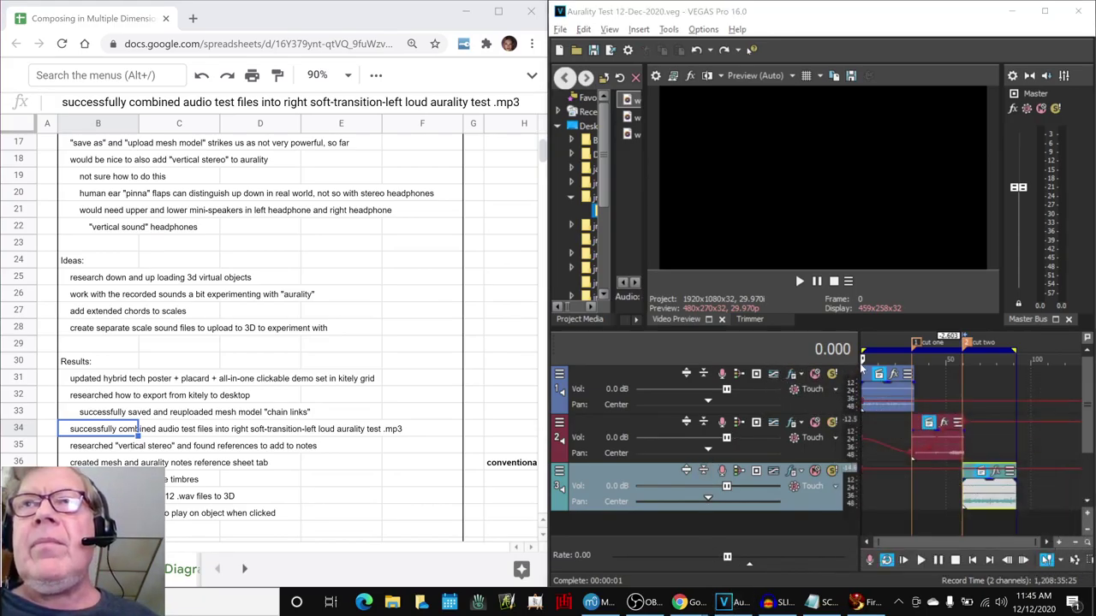
pyautogui.click(1013, 540)
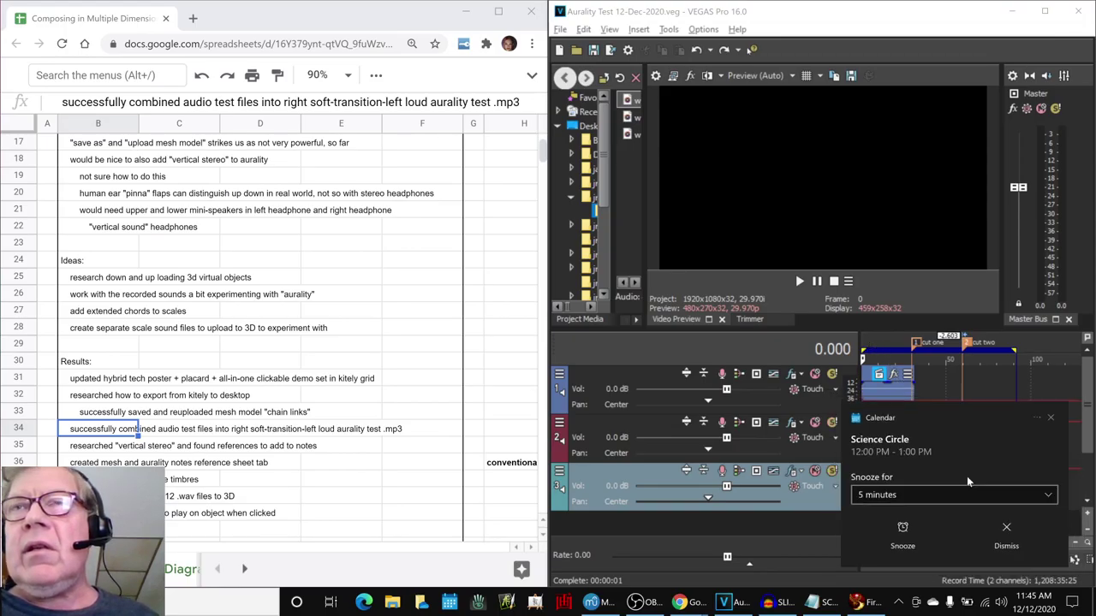
pyautogui.click(893, 343)
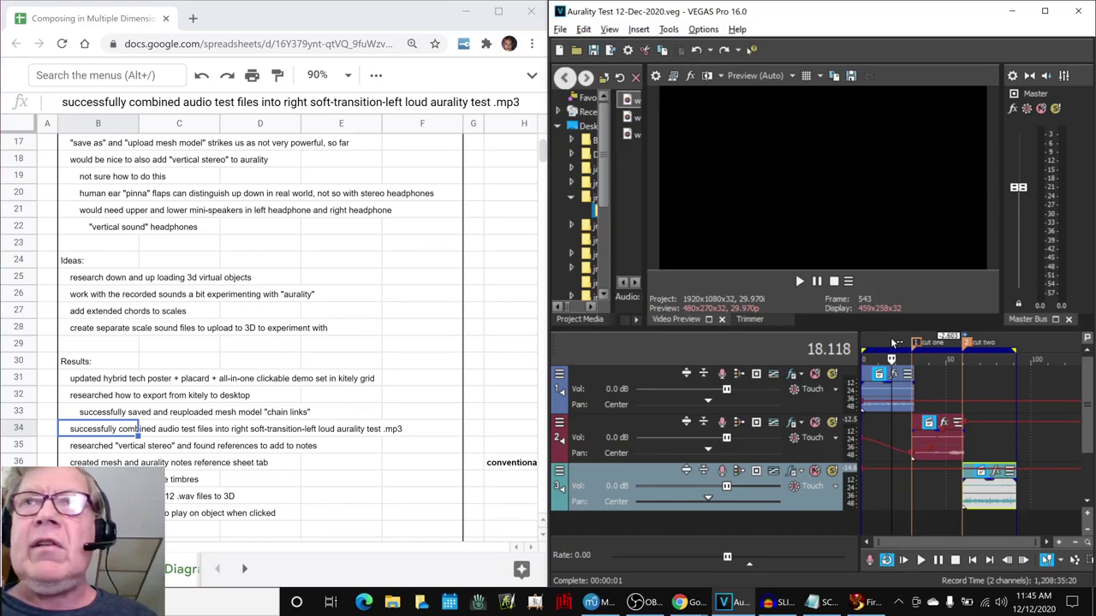
pyautogui.press('space')
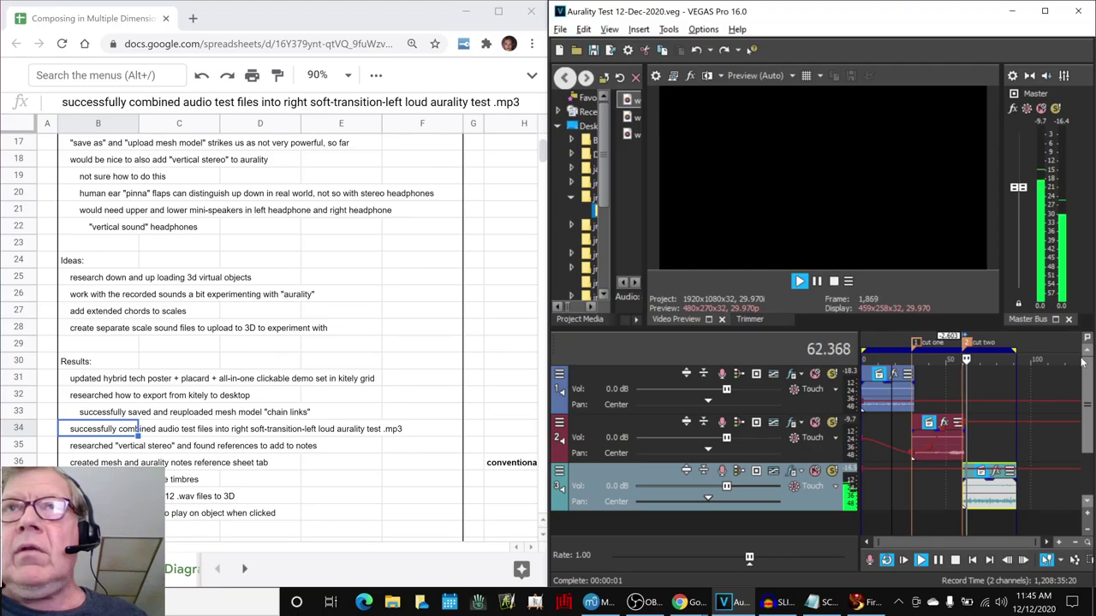
# Stop playback of the Aurality Test mix in VEGAS Pro.
pyautogui.press('space')
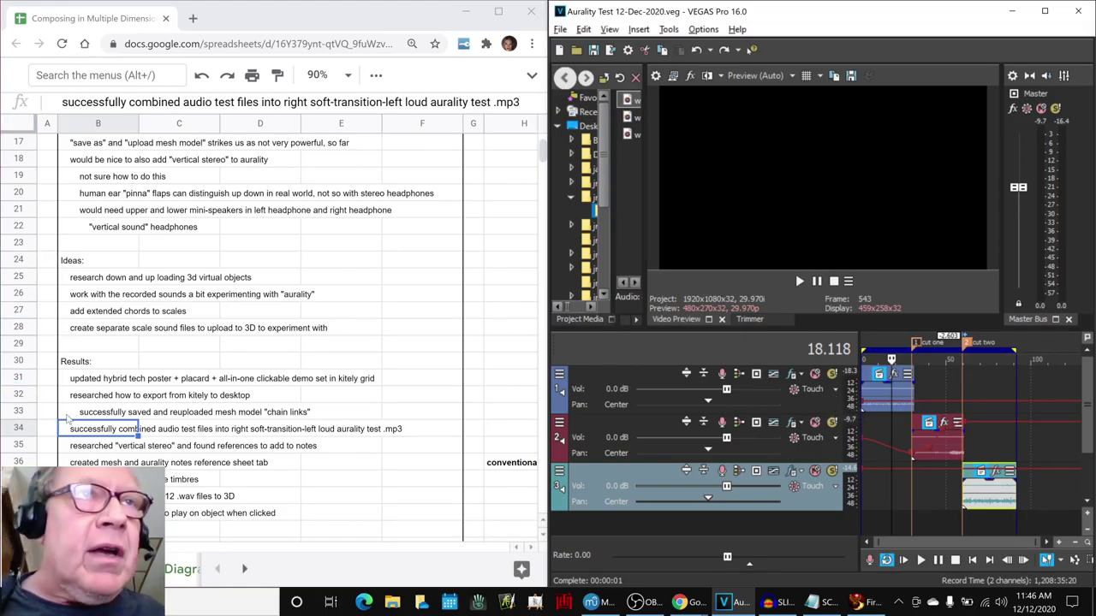
# Select cell B35 holding the vertical stereo research result.
pyautogui.click(100, 445)
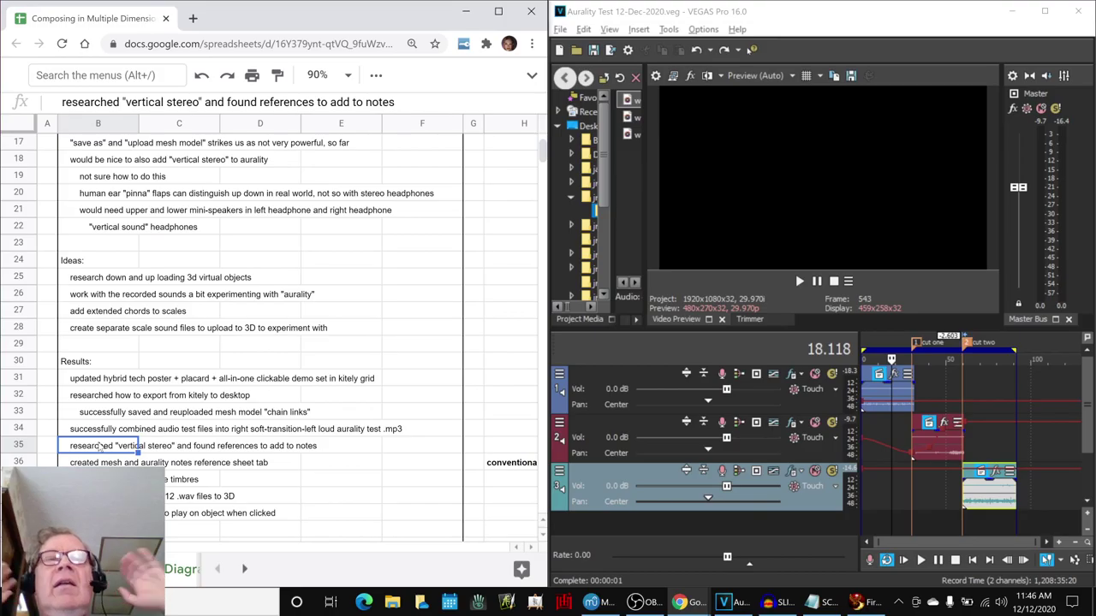
# Skip the Wave Arts Panorama video ahead to the plugin demo, then switch toward the notes.
pyautogui.hotkey('alt', 'Tab')
pyautogui.hotkey('alt', 'Tab')
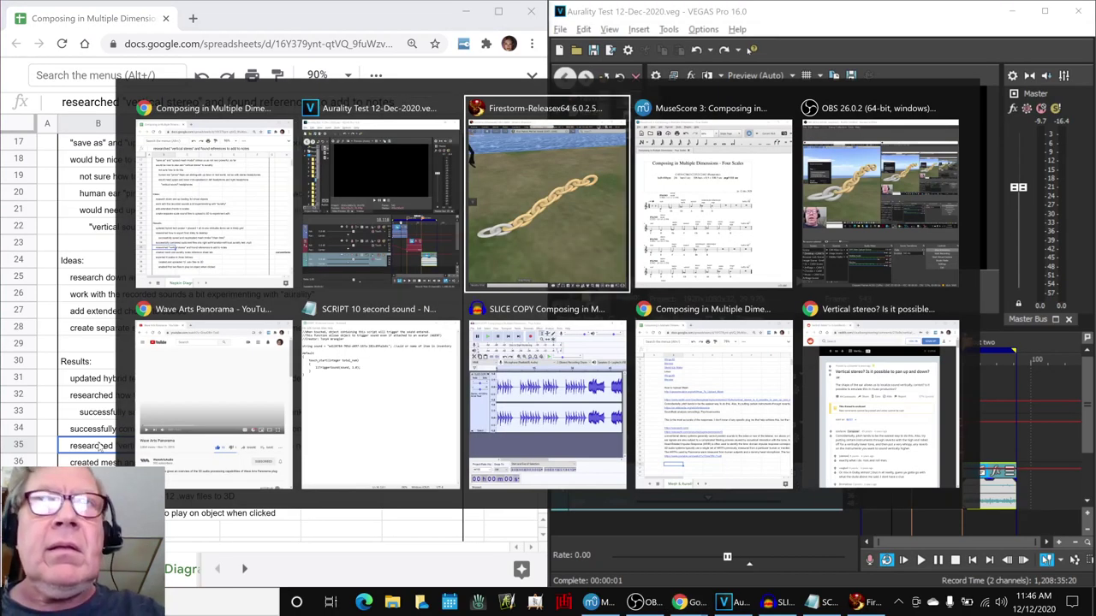
pyautogui.hotkey('alt', 'Tab')
pyautogui.hotkey('alt', 'Tab')
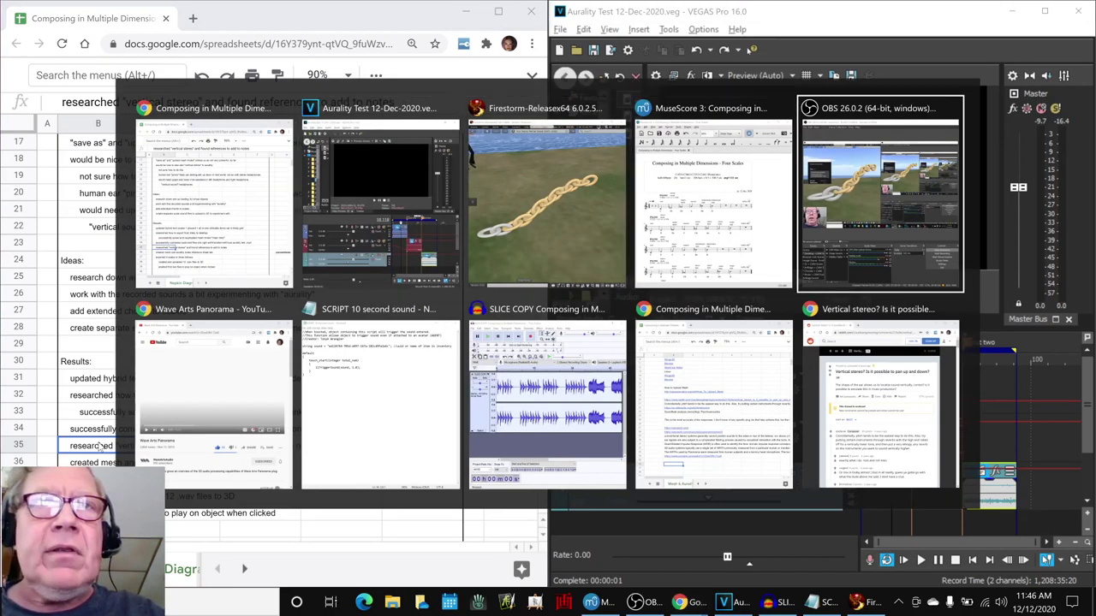
pyautogui.hotkey('alt', 'Tab')
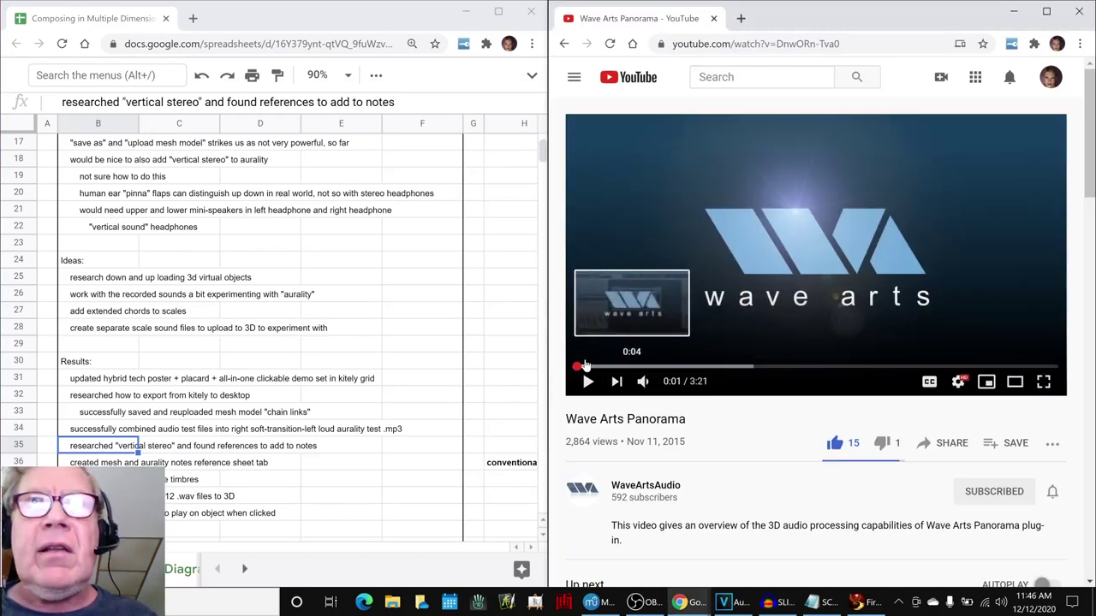
pyautogui.click(585, 367)
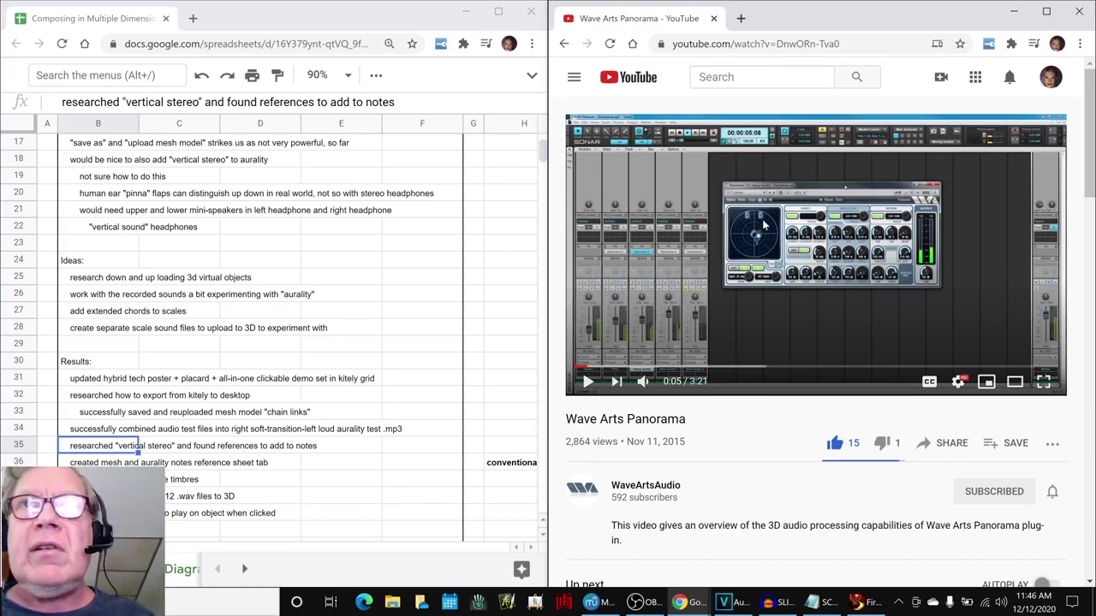
pyautogui.hotkey('alt', 'Tab')
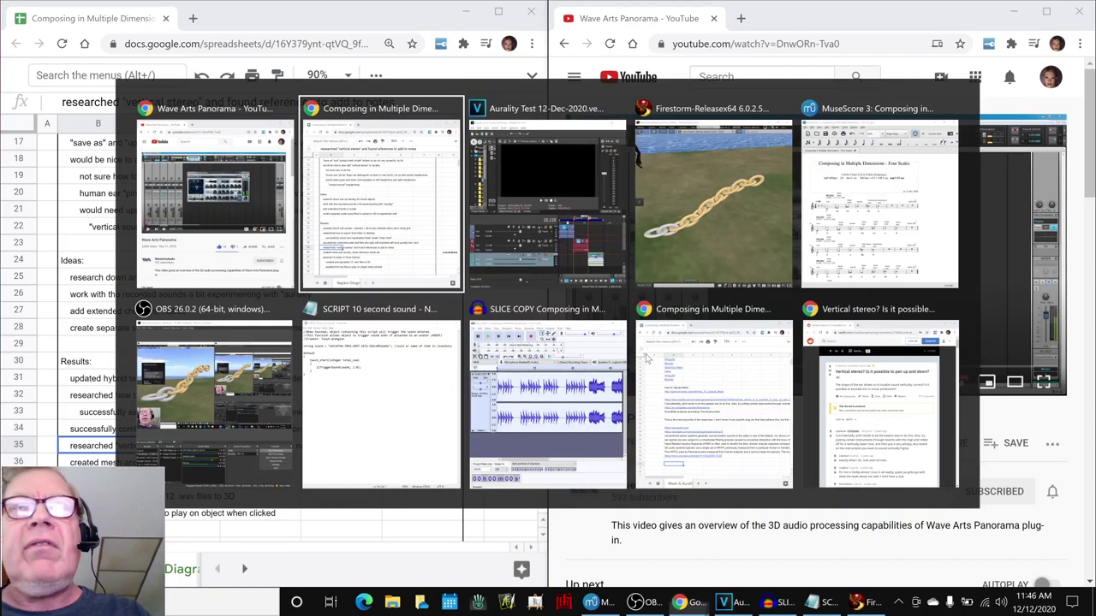
pyautogui.hotkey('alt', 'Tab')
pyautogui.hotkey('alt', 'Tab')
pyautogui.hotkey('alt', 'Tab')
pyautogui.hotkey('alt', 'Tab')
pyautogui.hotkey('alt', 'Tab')
pyautogui.hotkey('alt', 'Tab')
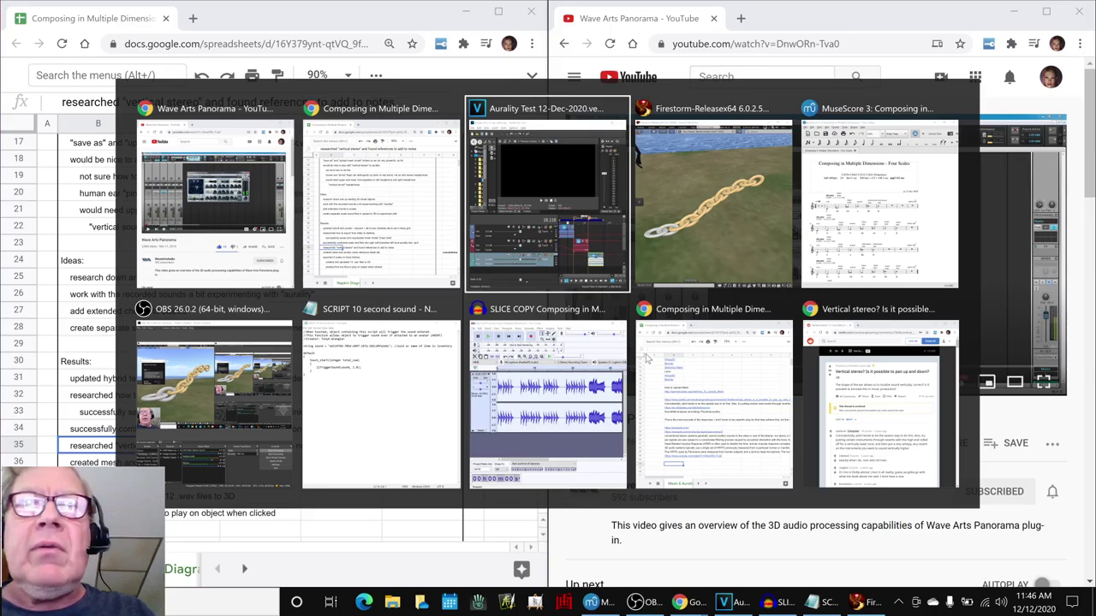
# Point out the vertical stereo notes in A25, A21 and B21, then bring up the Four Scales score.
pyautogui.hotkey('alt', 'Tab')
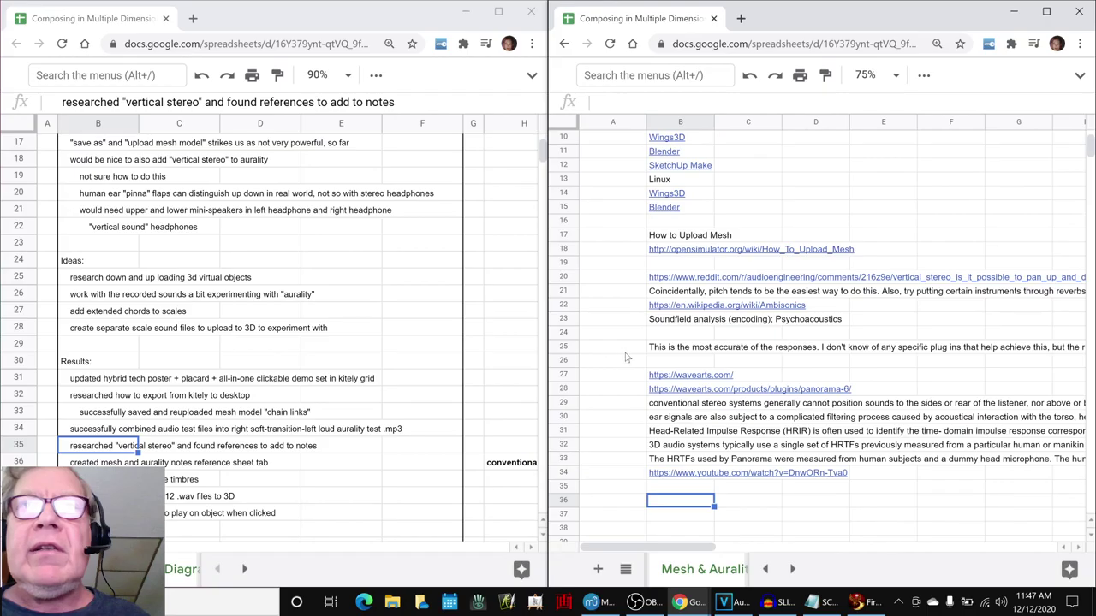
pyautogui.click(625, 351)
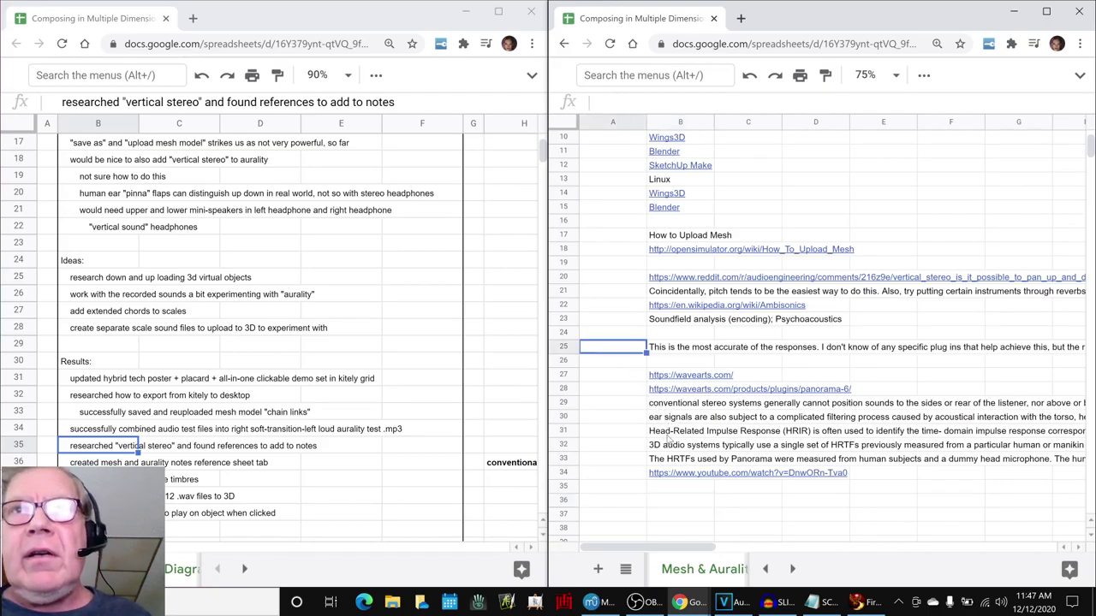
pyautogui.scroll(-3, 666, 438)
pyautogui.scroll(6, 659, 427)
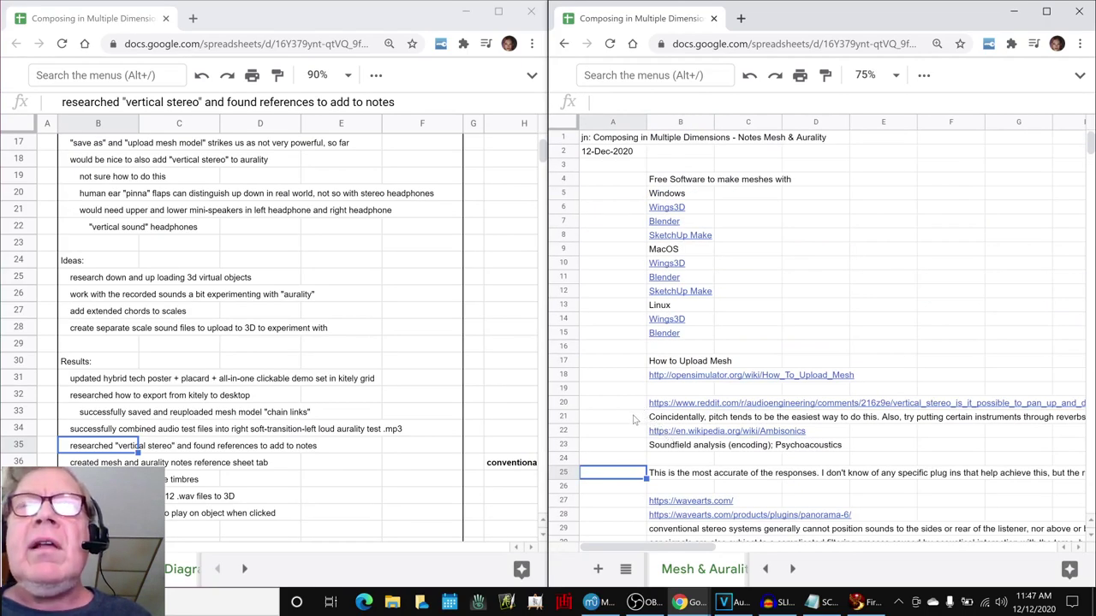
pyautogui.click(626, 425)
pyautogui.click(653, 419)
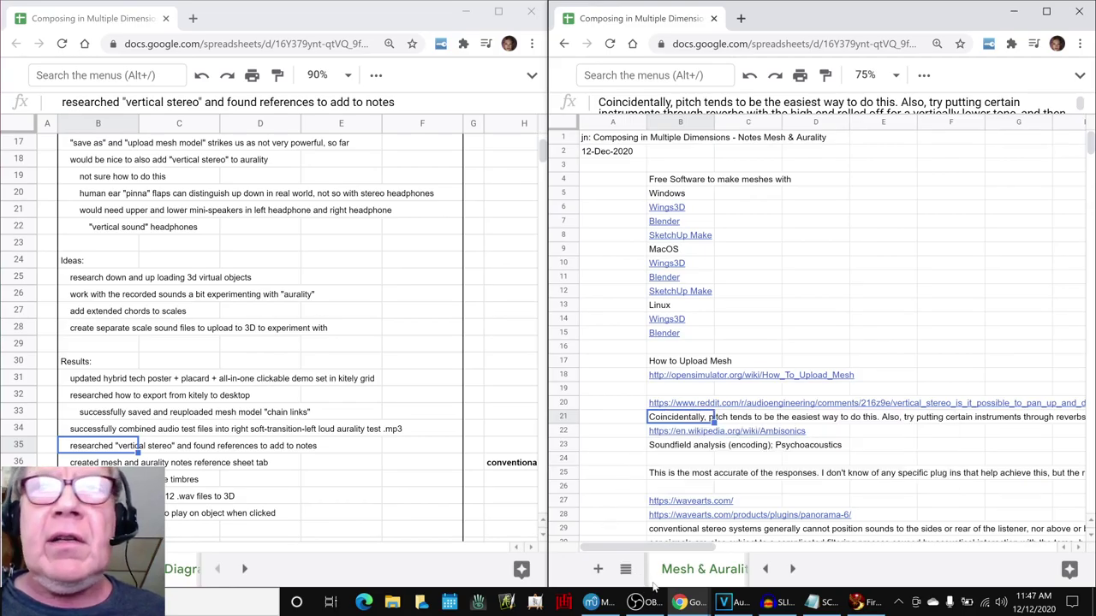
pyautogui.click(603, 604)
pyautogui.scroll(-3, 651, 334)
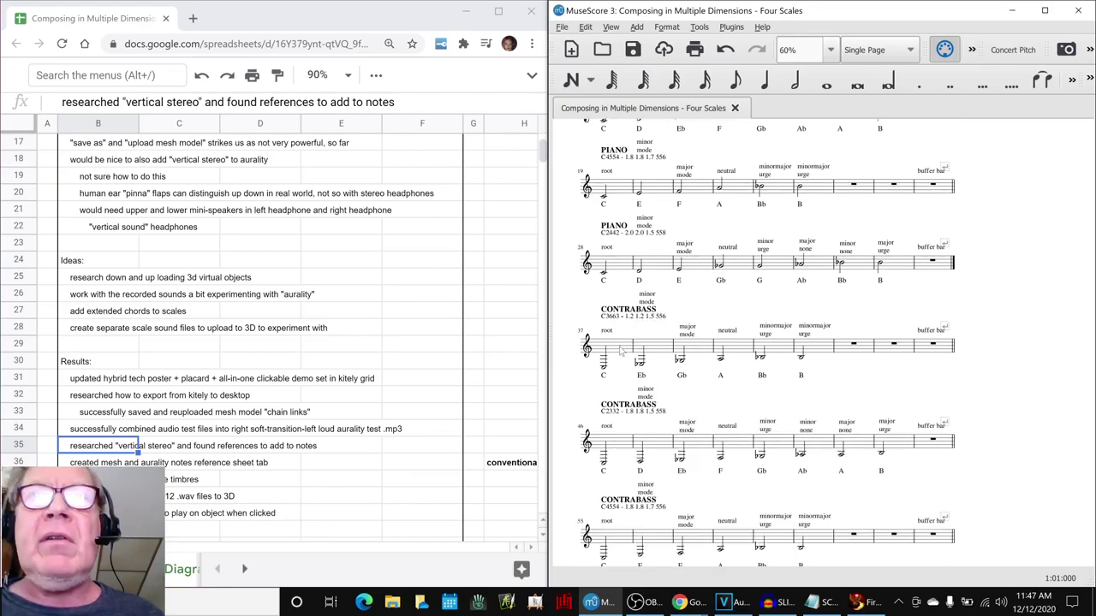
# Play and stop the opening of the contrabass and choir synth scales.
pyautogui.click(622, 347)
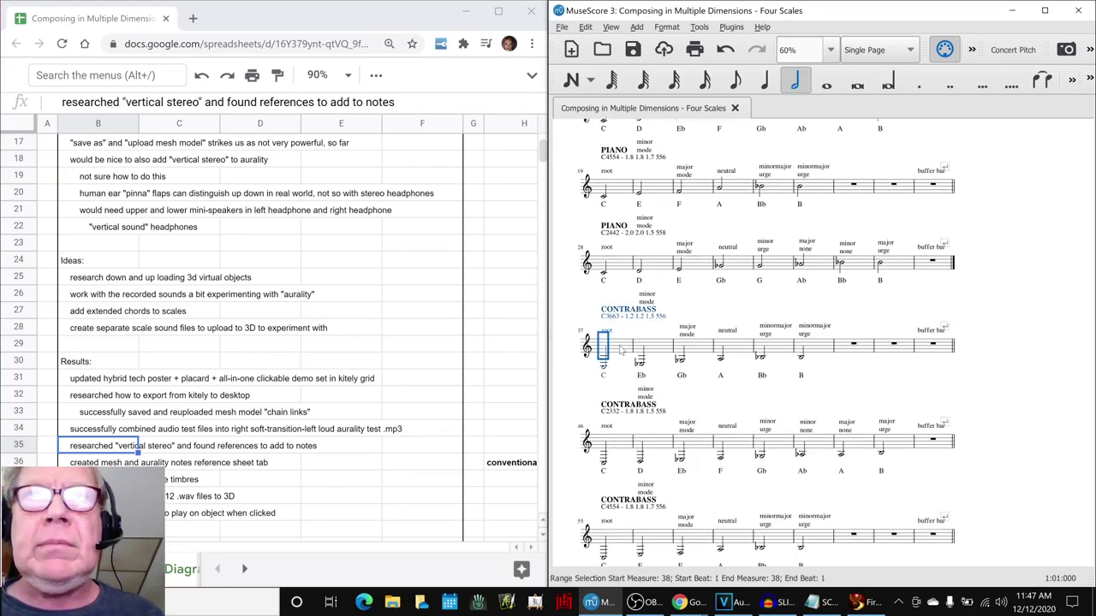
pyautogui.press('space')
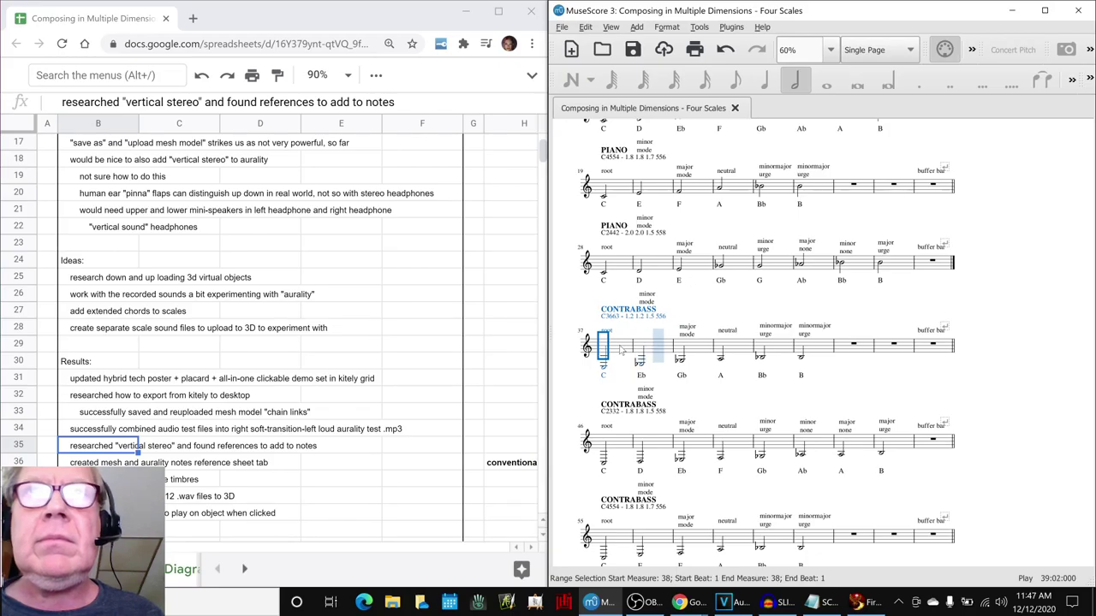
pyautogui.press('space')
pyautogui.scroll(-4, 625, 355)
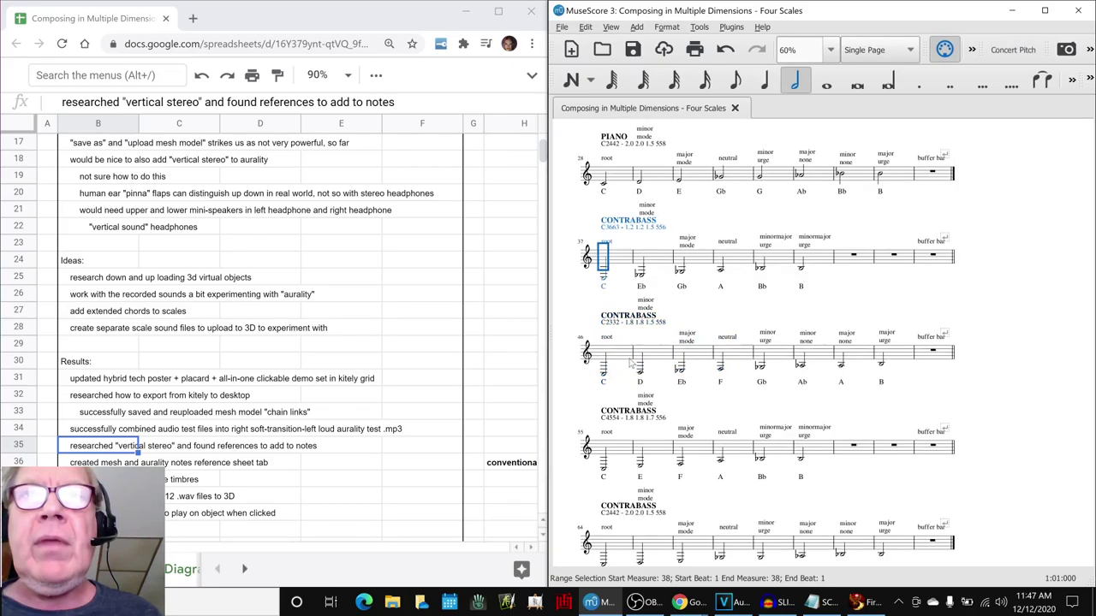
pyautogui.click(623, 370)
pyautogui.press('space')
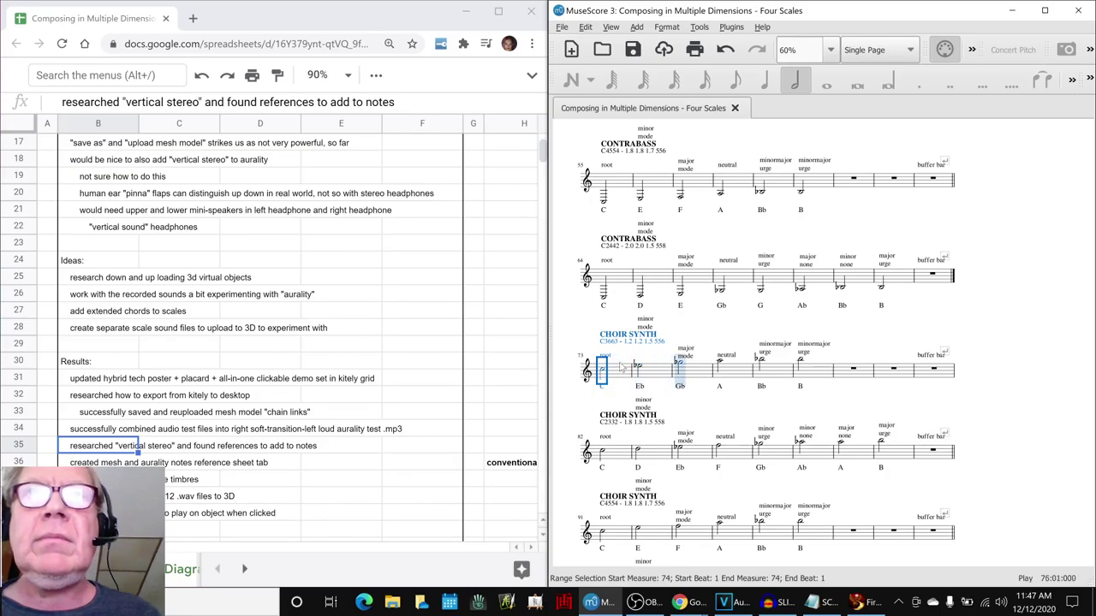
pyautogui.press('space')
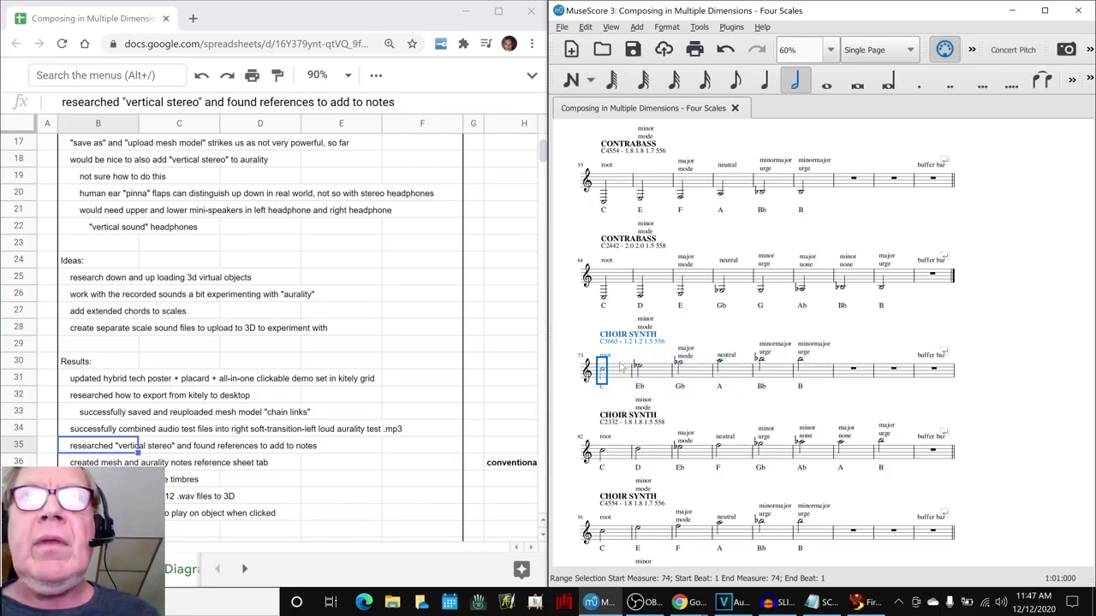
# Play the piano scale from its opening note, then stop it.
pyautogui.scroll(10, 623, 367)
pyautogui.scroll(2, 623, 368)
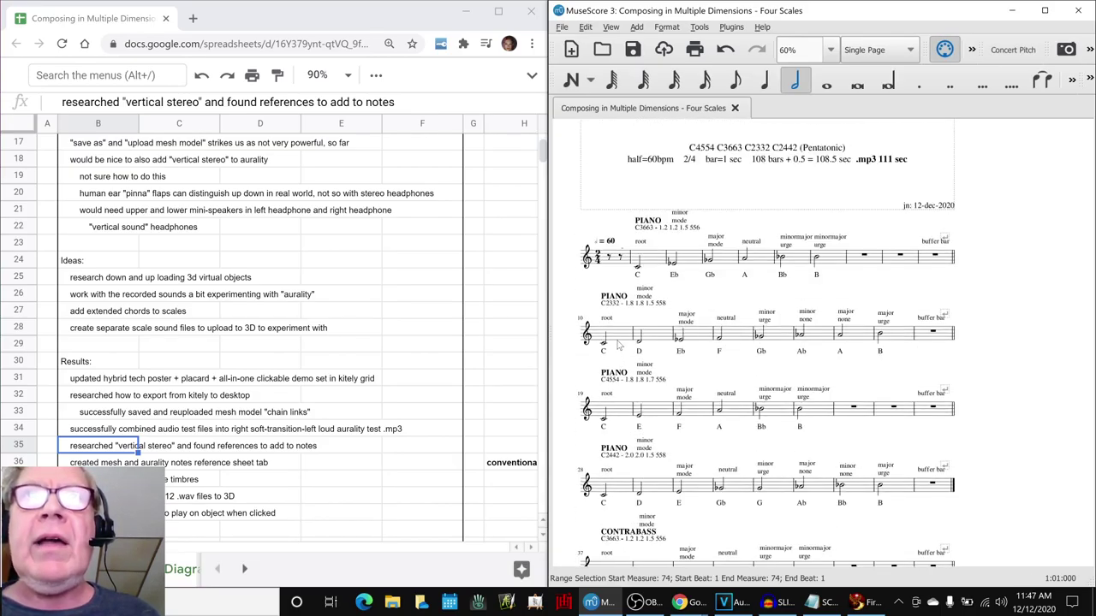
pyautogui.click(648, 266)
pyautogui.press('space')
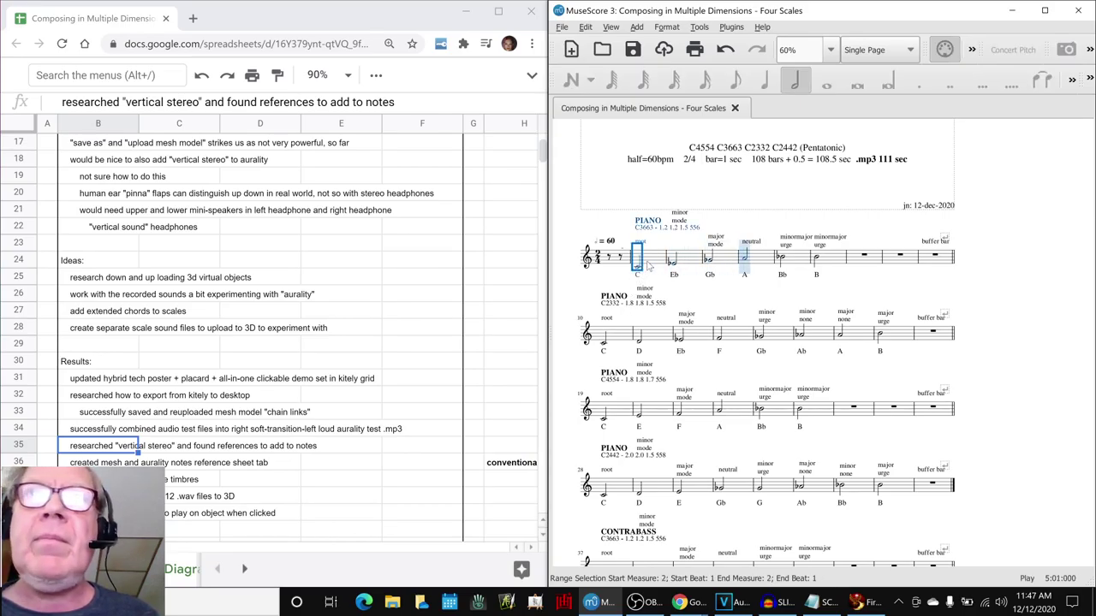
pyautogui.press('space')
pyautogui.click(775, 601)
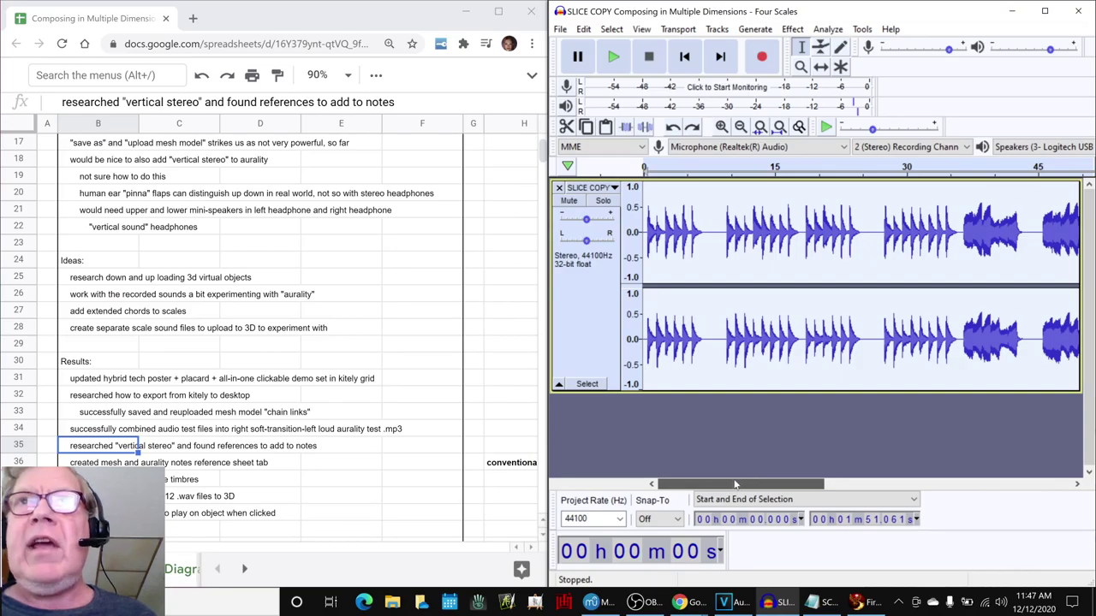
# Scroll to later audio in the sliced Four Scales waveform, then bring up Firestorm's chain scene.
pyautogui.moveTo(754, 485); pyautogui.dragTo(707, 484)
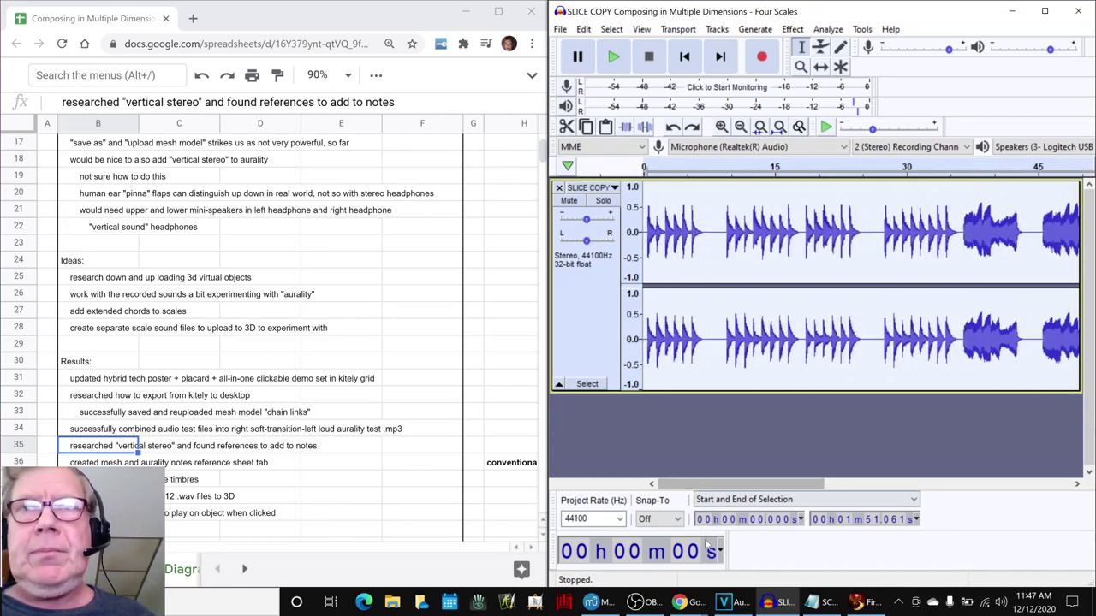
pyautogui.click(856, 602)
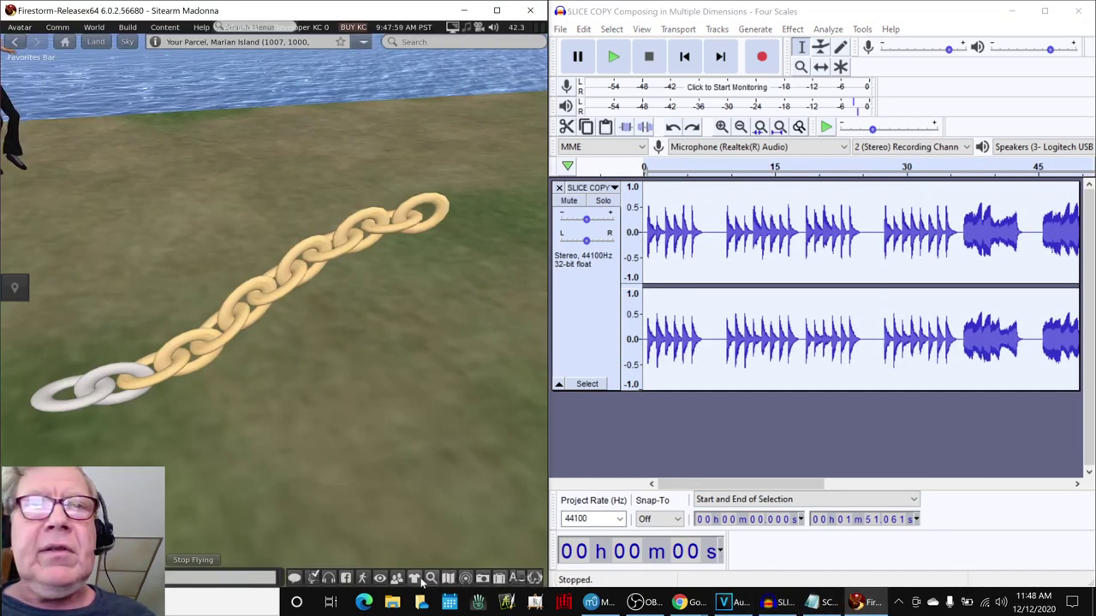
# Locate the piano two sound in inventory, check the Notepad template's UUID, and view the sound's properties.
pyautogui.click(499, 578)
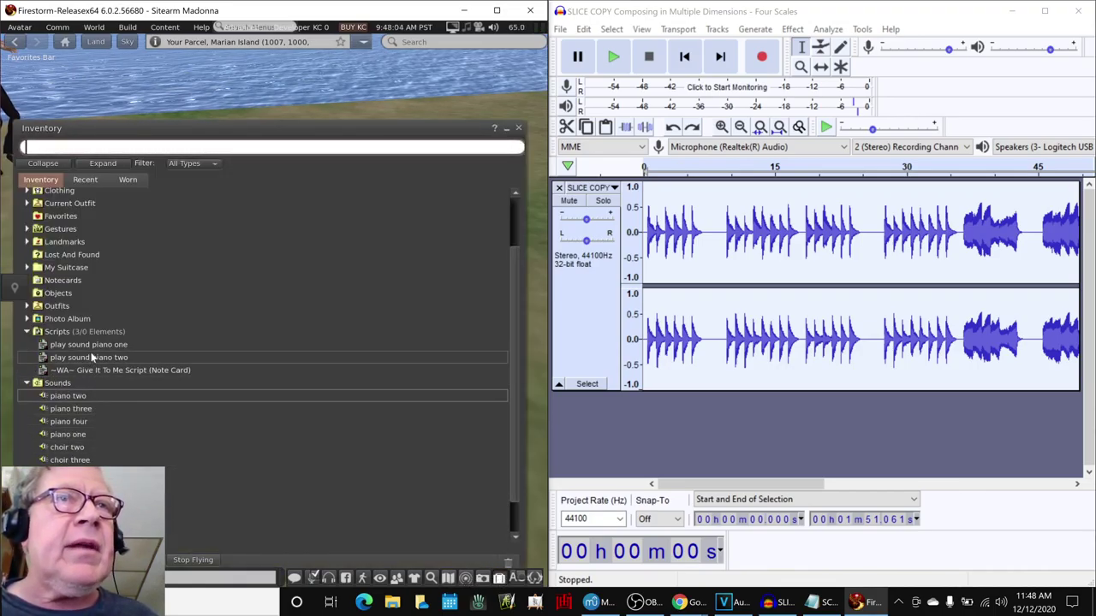
pyautogui.click(813, 605)
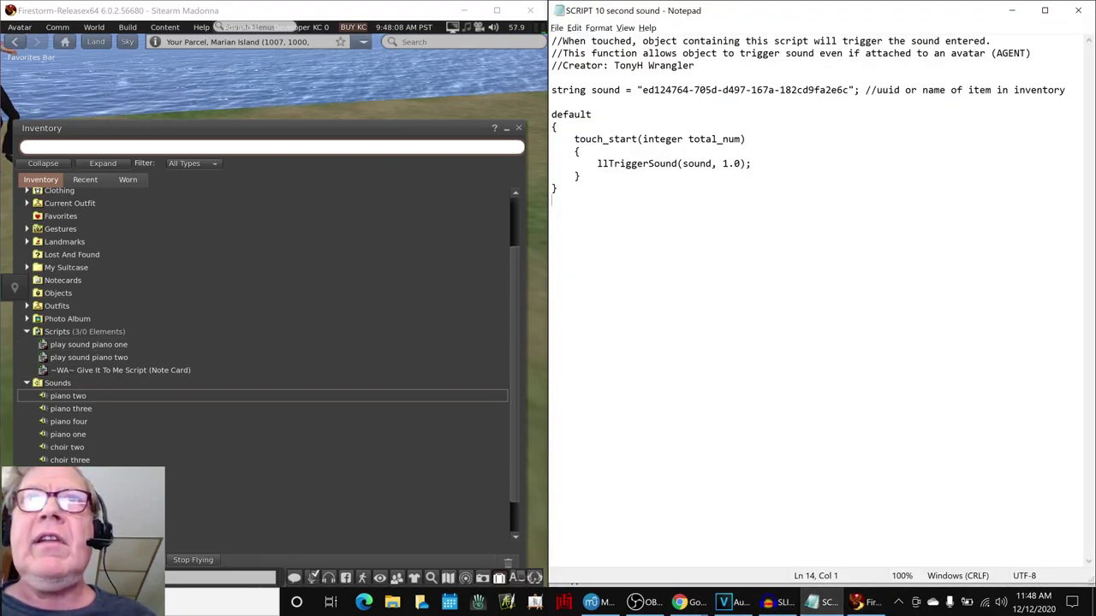
pyautogui.moveTo(642, 90); pyautogui.dragTo(849, 89)
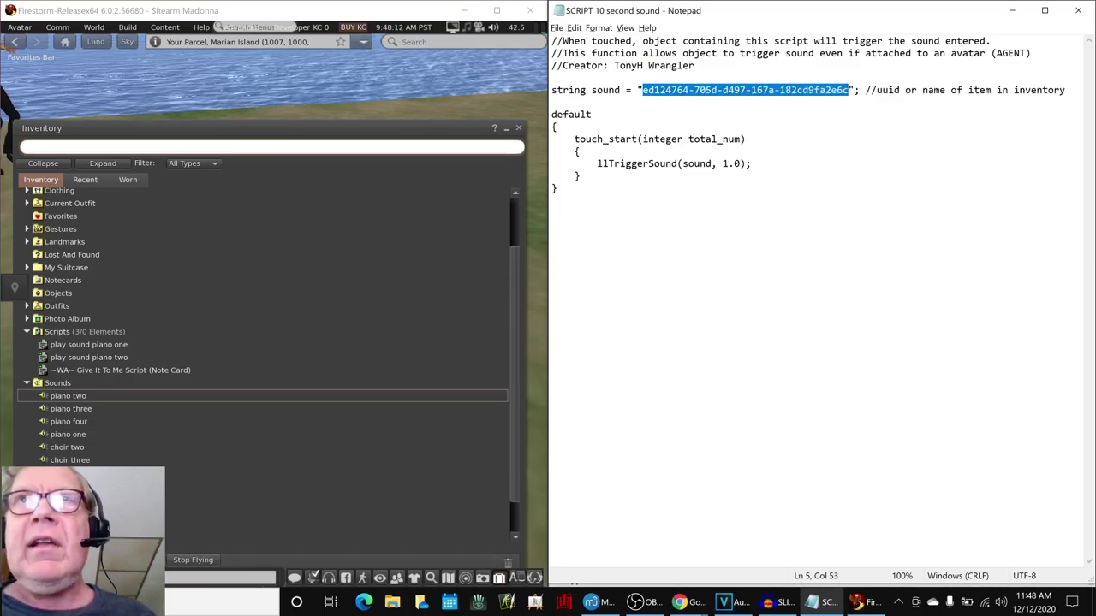
pyautogui.rightClick(151, 397)
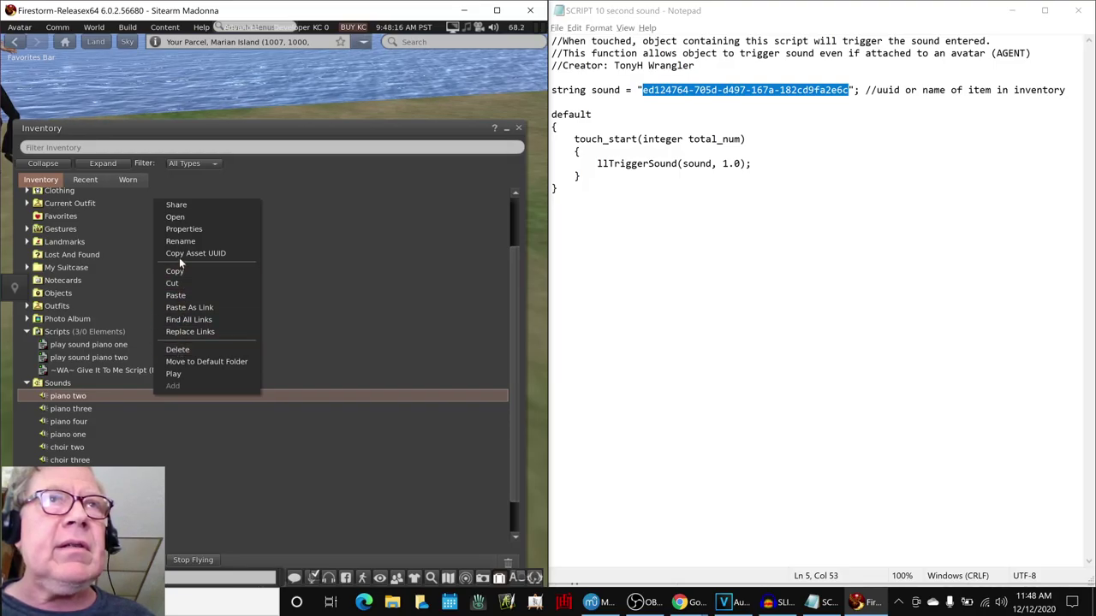
pyautogui.click(176, 230)
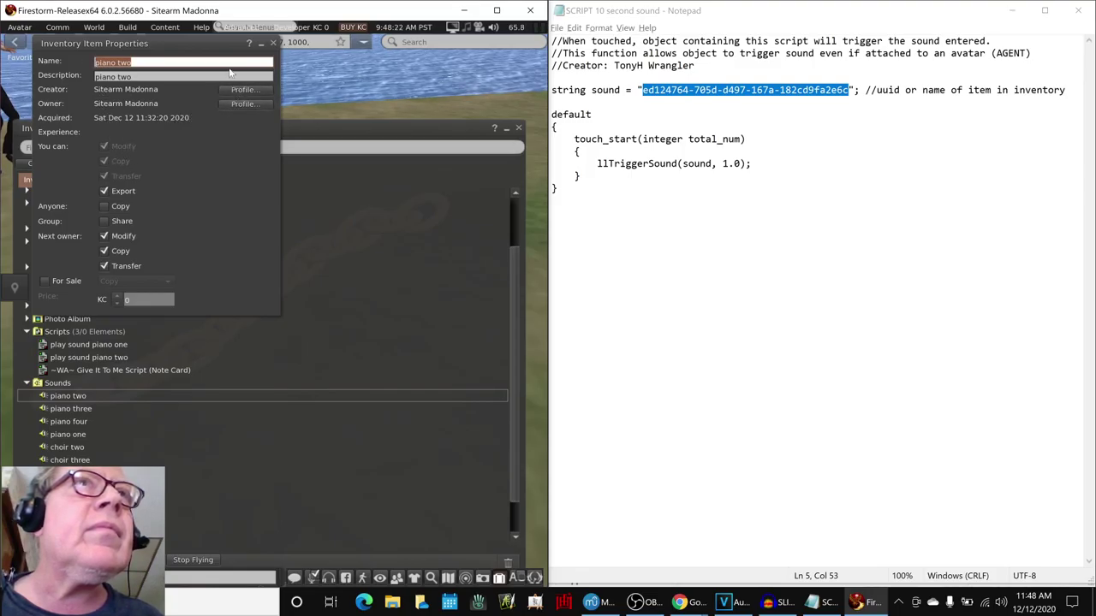
pyautogui.click(273, 43)
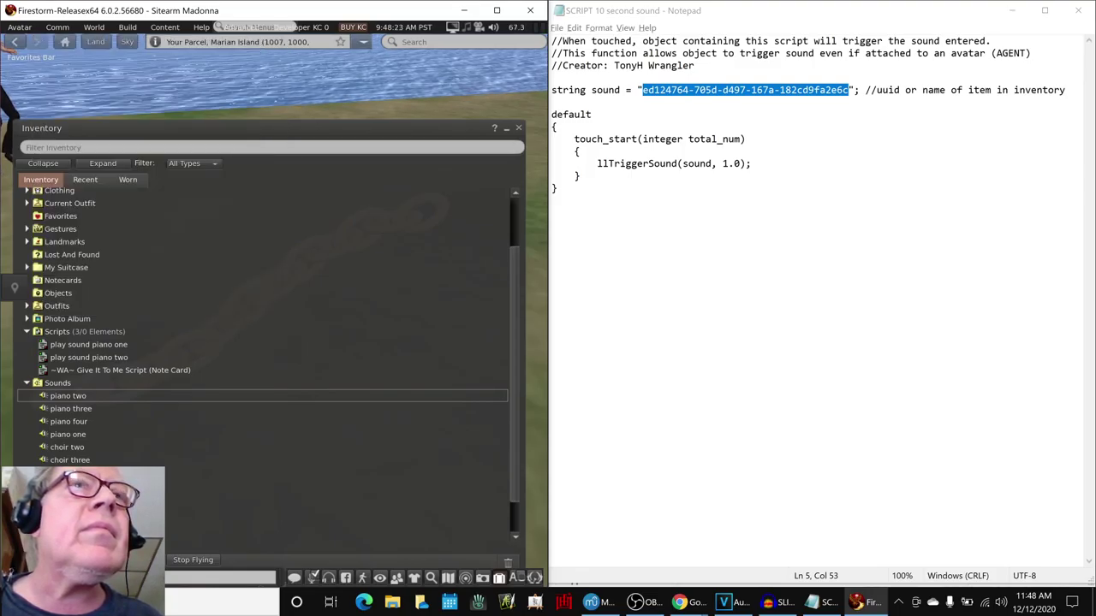
# Paste piano two's asset UUID over the old one in the play sound piano two script and save.
pyautogui.rightClick(168, 395)
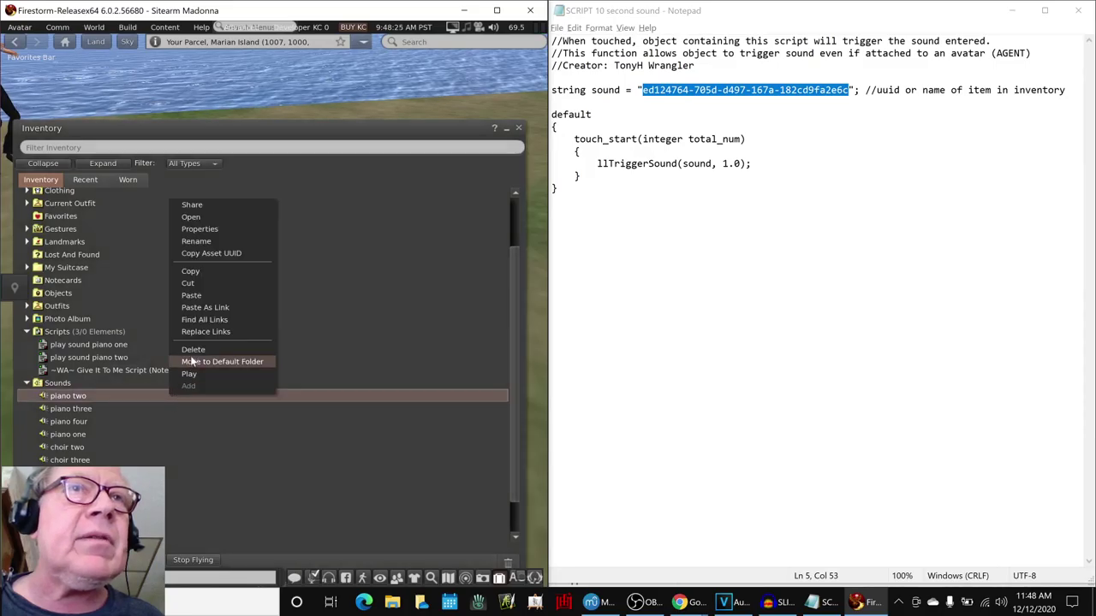
pyautogui.click(202, 253)
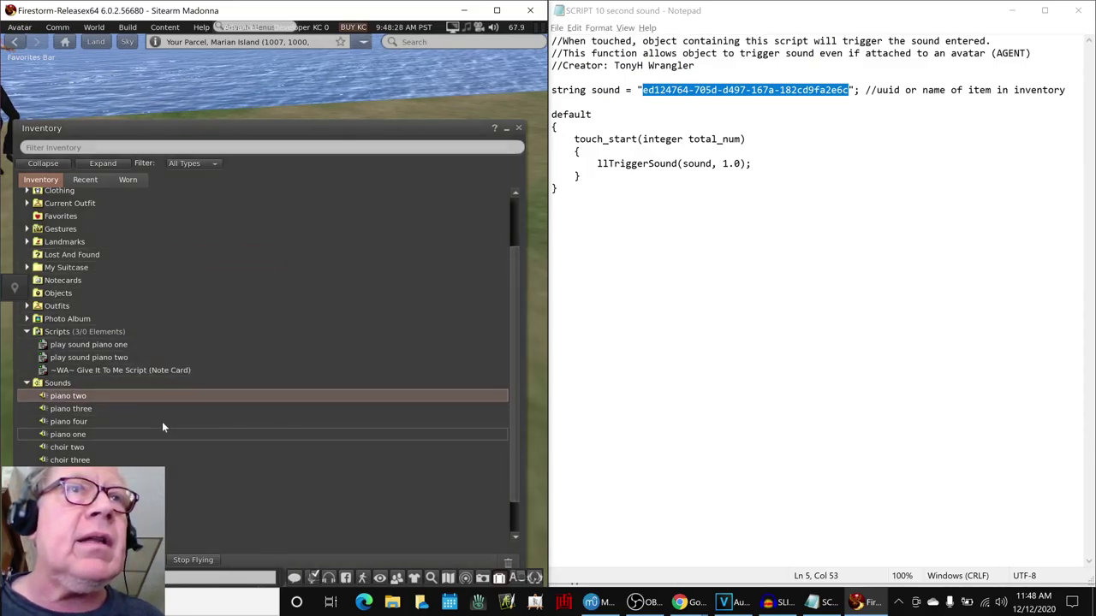
pyautogui.doubleClick(133, 356)
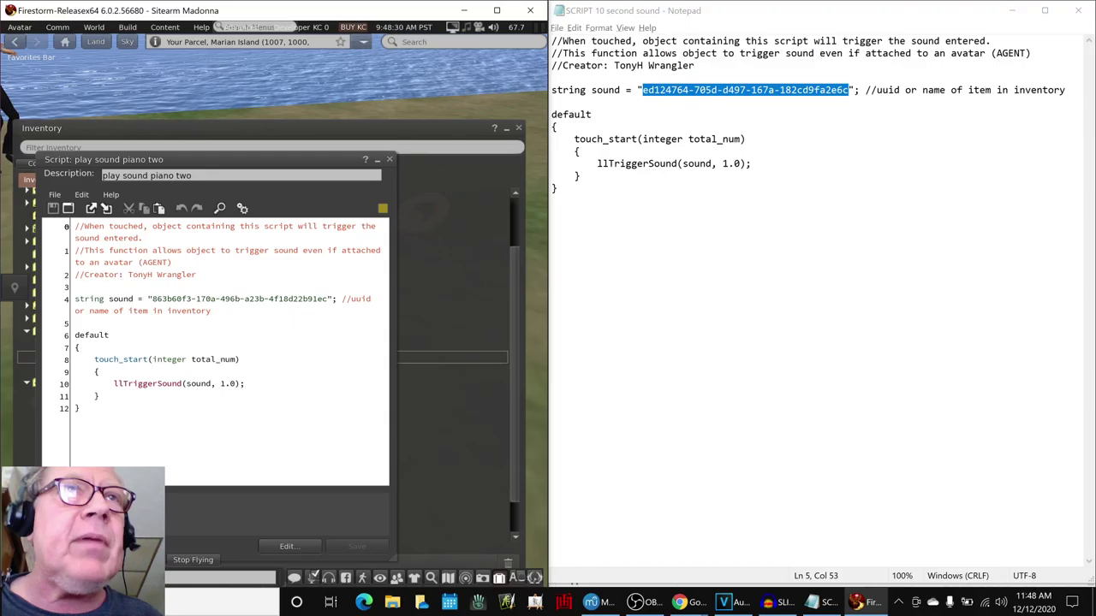
pyautogui.moveTo(151, 299); pyautogui.dragTo(328, 299)
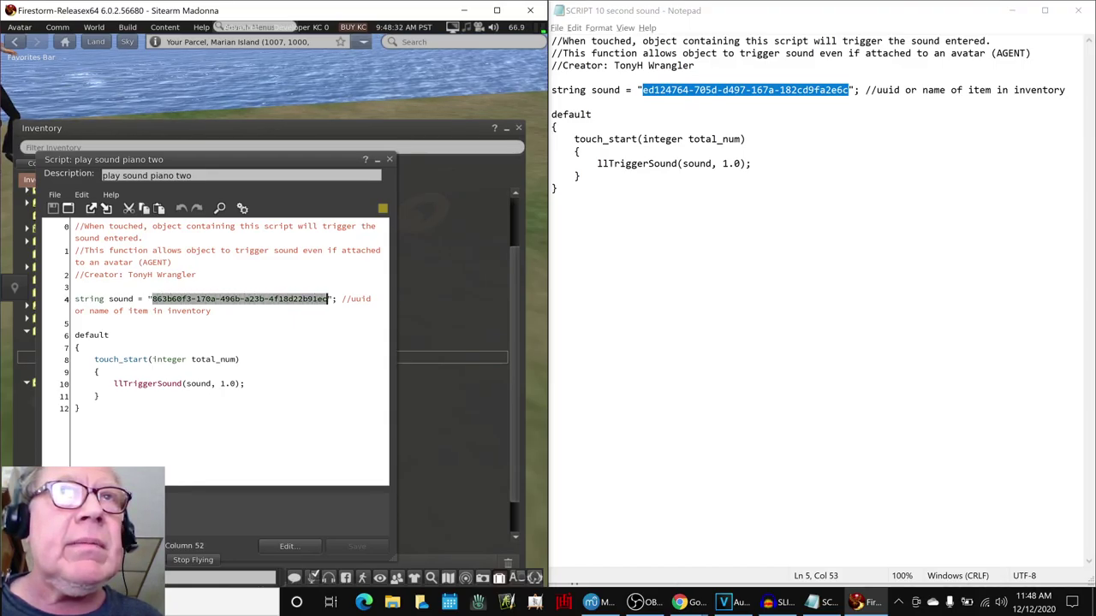
pyautogui.hotkey('ctrl', 'v')
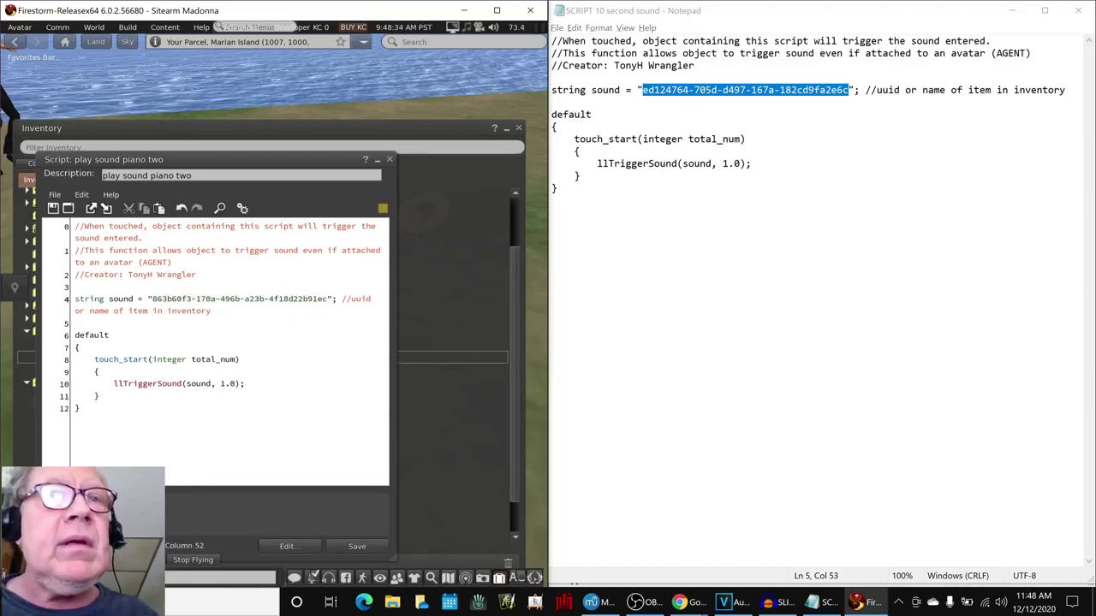
pyautogui.click(351, 548)
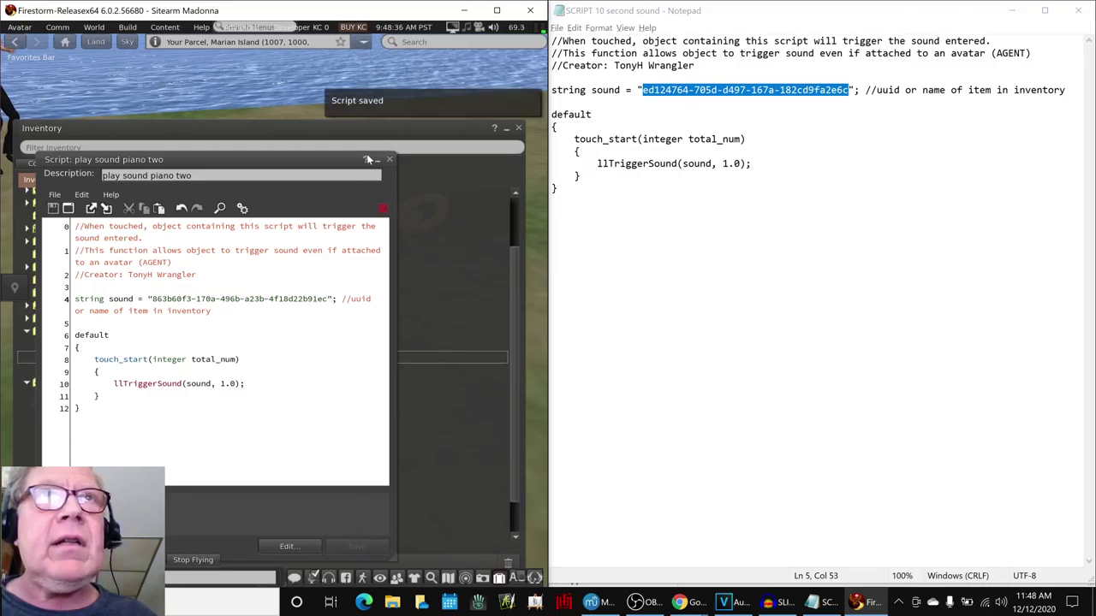
pyautogui.click(390, 160)
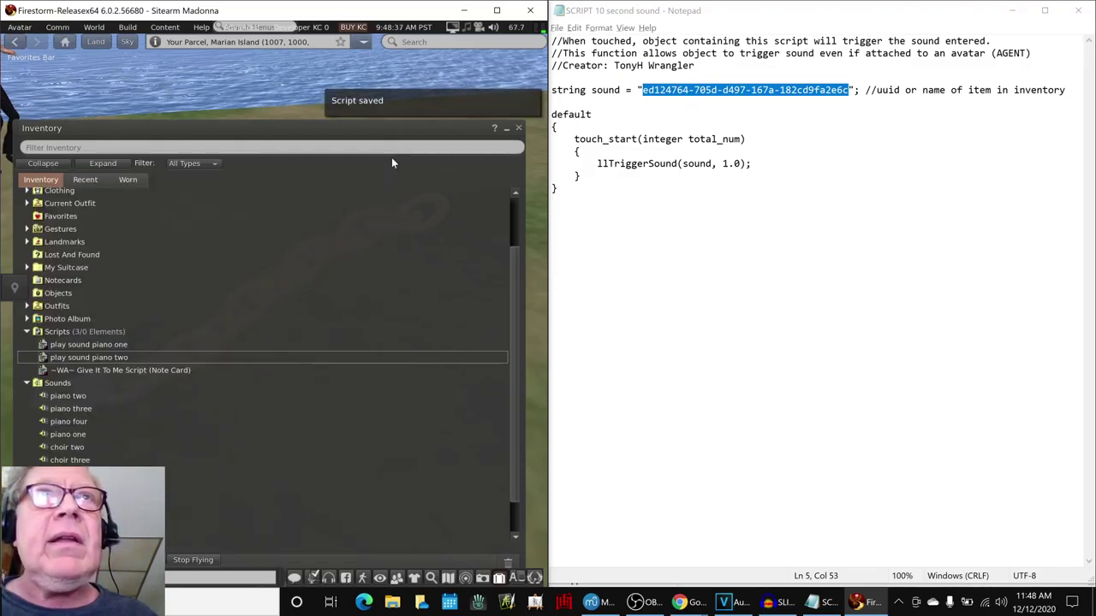
# Close the inventory and focus the camera on the chain's white end links.
pyautogui.click(518, 129)
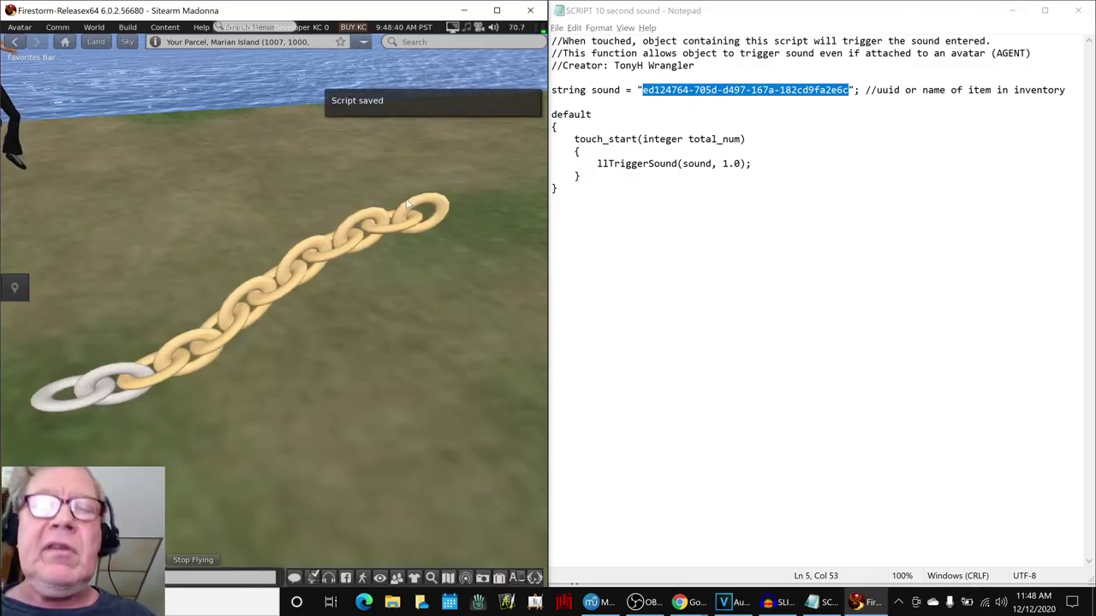
pyautogui.keyDown('alt'); pyautogui.click(185, 361); pyautogui.keyUp('alt')
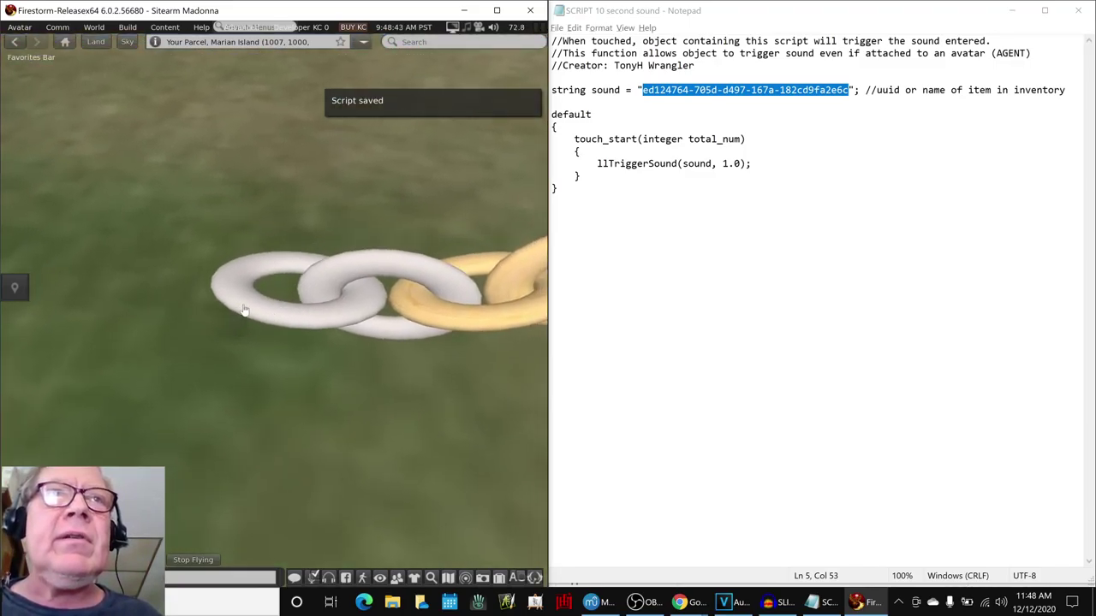
pyautogui.moveTo(244, 310)
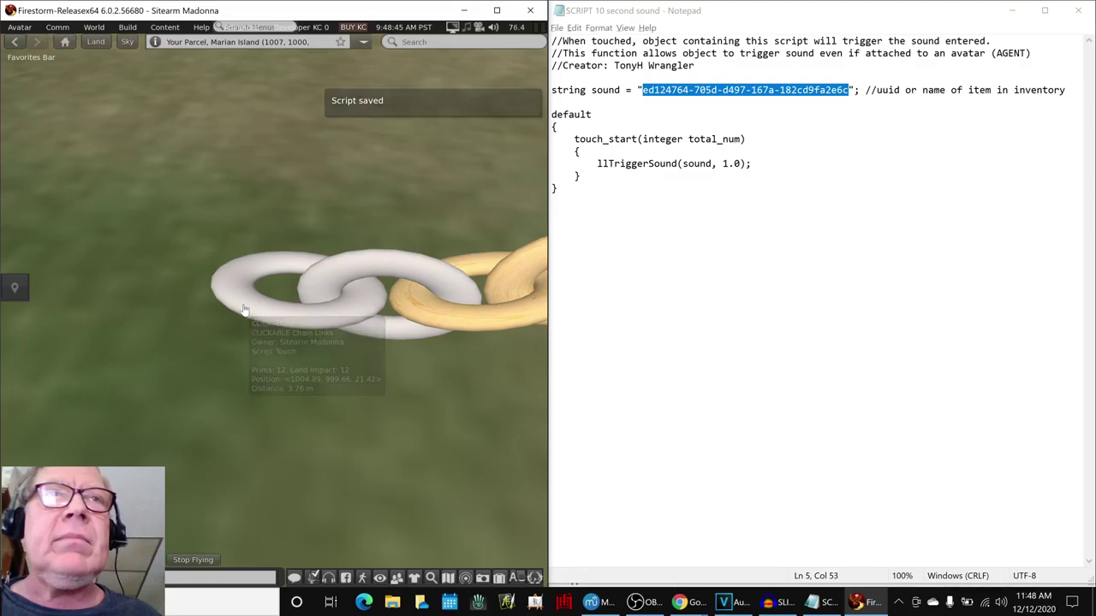
# Touch the white chain links to play their piano sound, then pull the camera back.
pyautogui.click(373, 258)
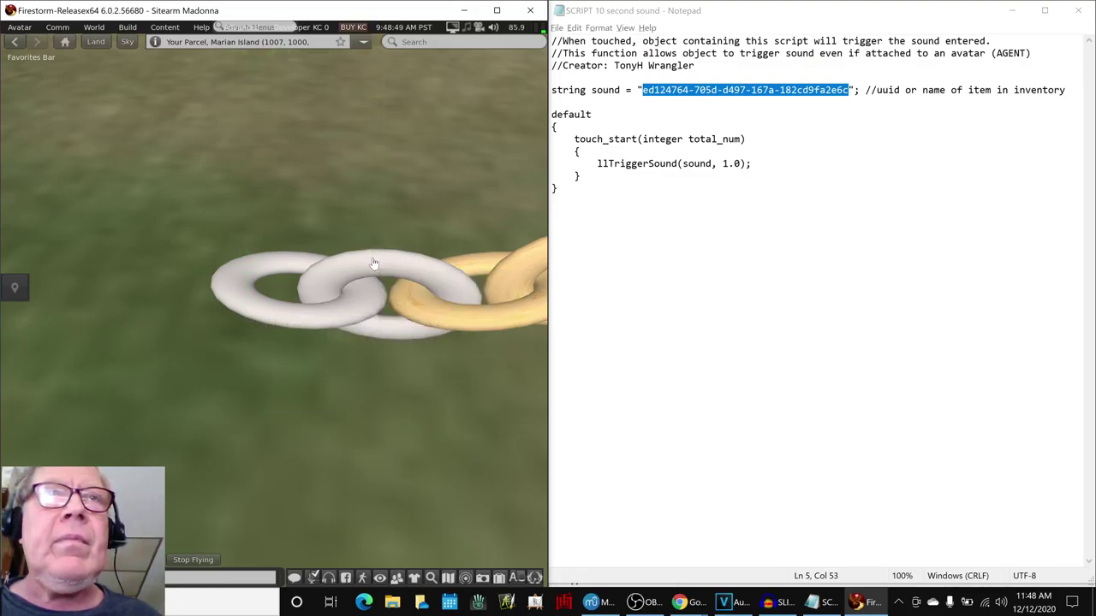
pyautogui.moveTo(364, 269)
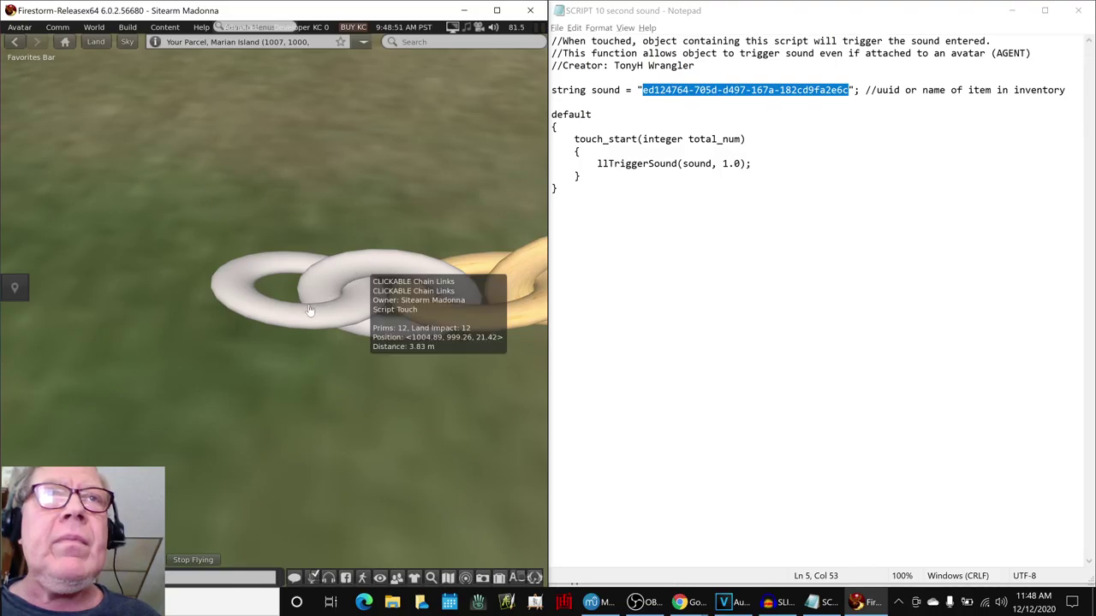
pyautogui.click(346, 275)
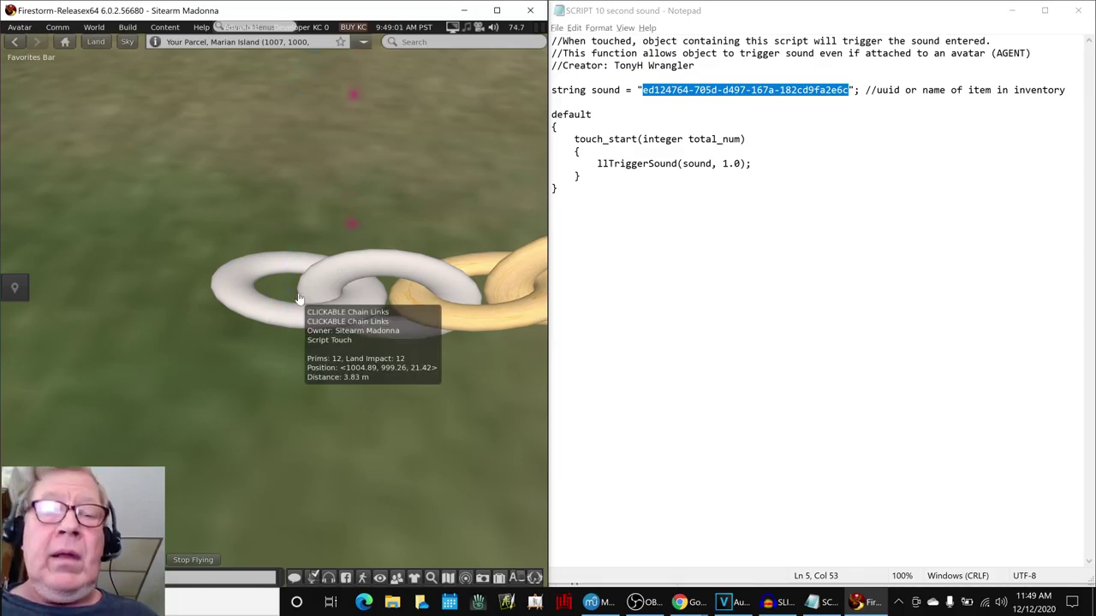
pyautogui.press('Left')
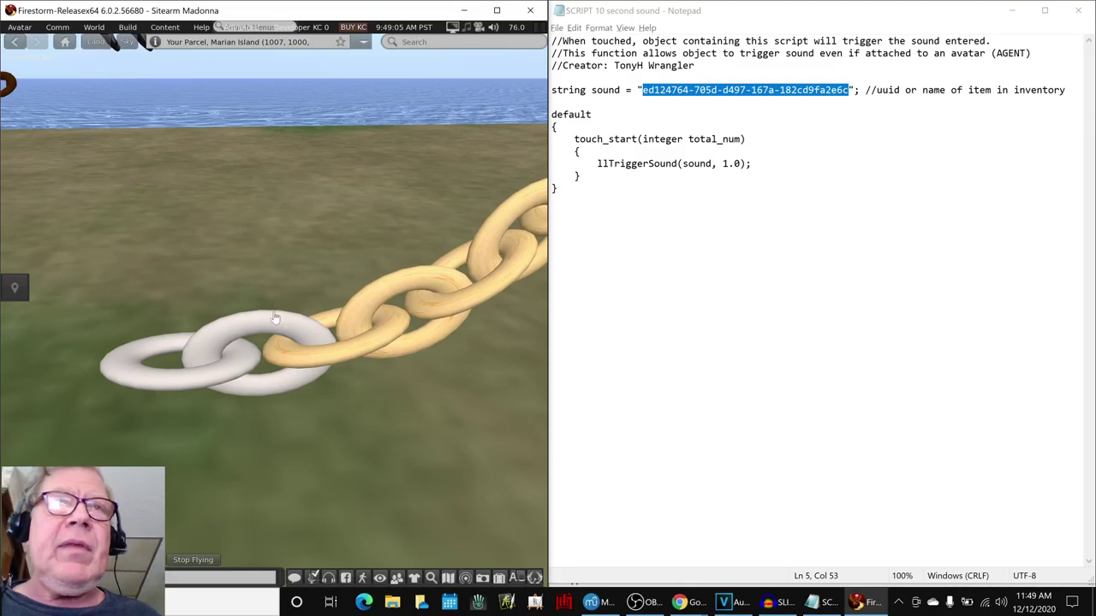
pyautogui.press('Down')
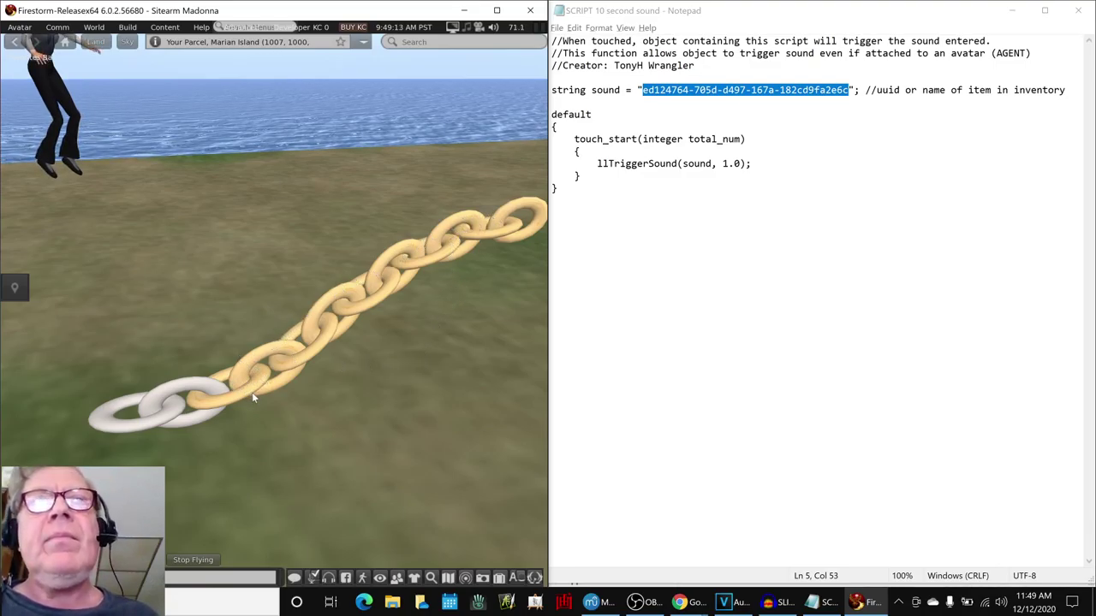
# Switch to the Composing in Multiple Dimensions sheet, scroll to rows 31–50, and raise Audacity's SLICE COPY project.
pyautogui.hotkey('alt', 'Tab')
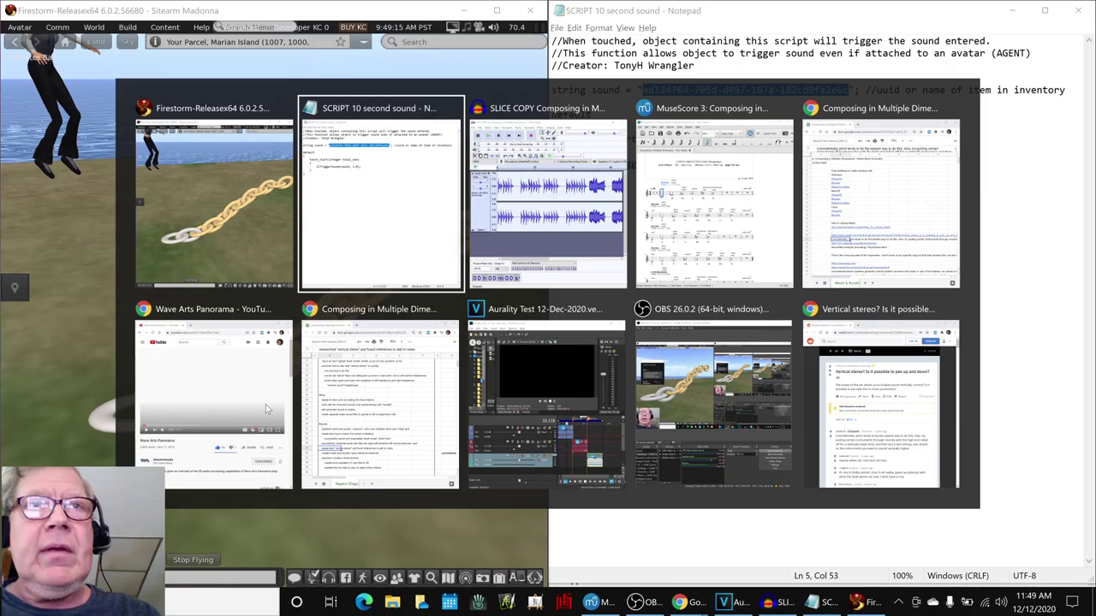
pyautogui.hotkey('alt', 'Tab')
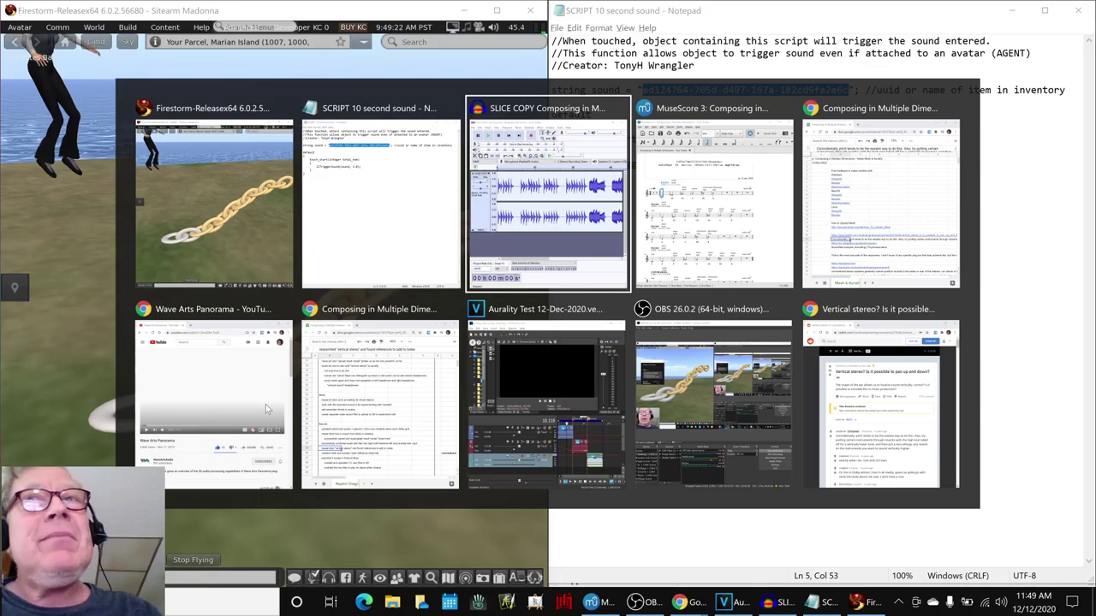
pyautogui.hotkey('alt', 'Tab')
pyautogui.hotkey('alt', 'Tab')
pyautogui.hotkey('alt', 'Tab')
pyautogui.hotkey('alt', 'Tab')
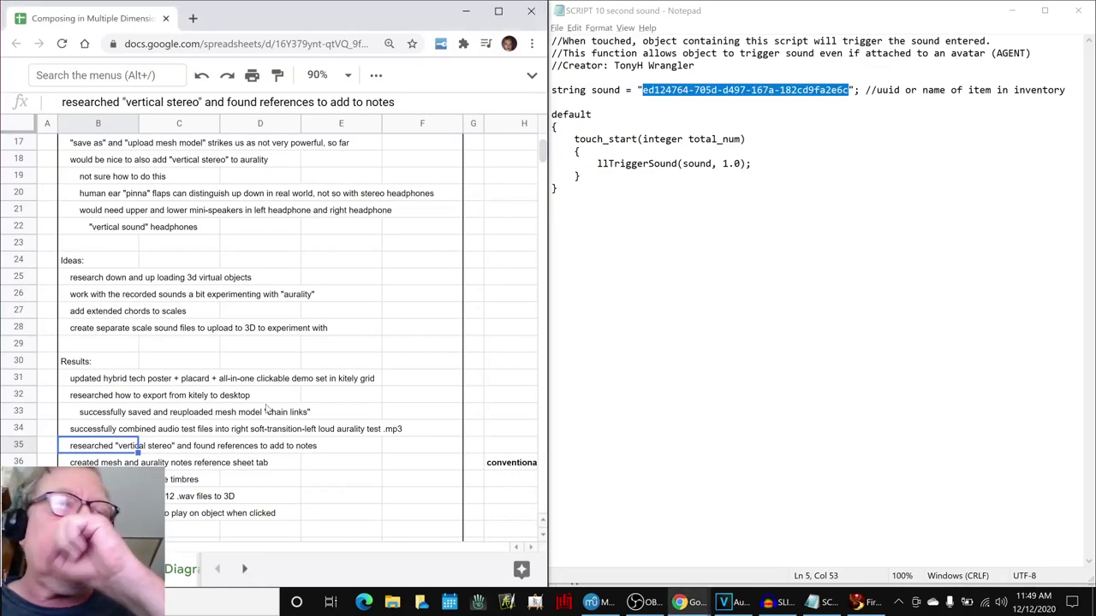
pyautogui.scroll(-3, 169, 447)
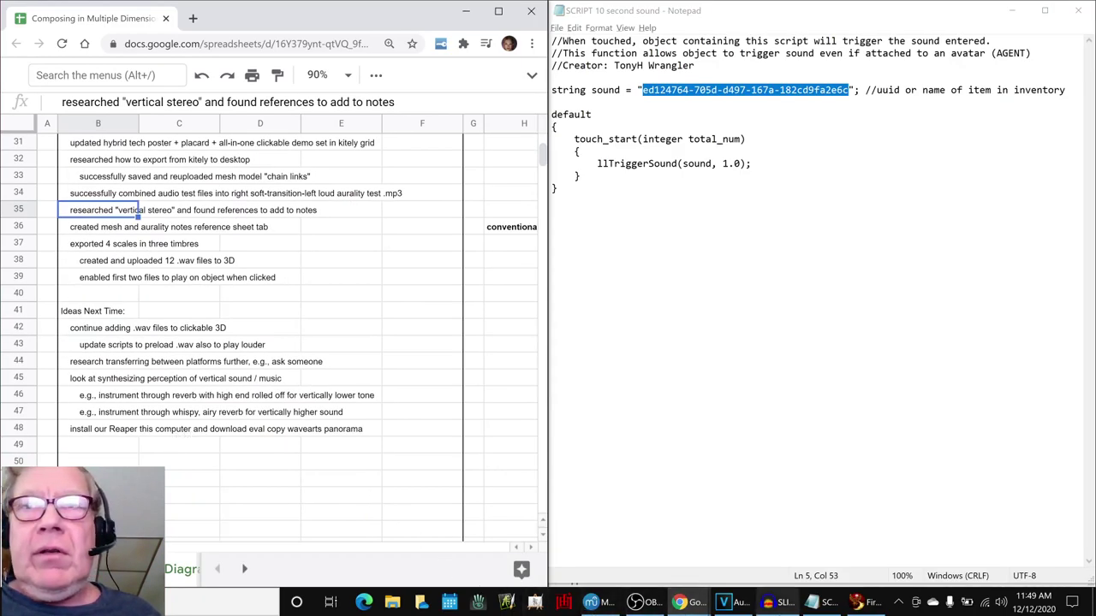
pyautogui.click(768, 604)
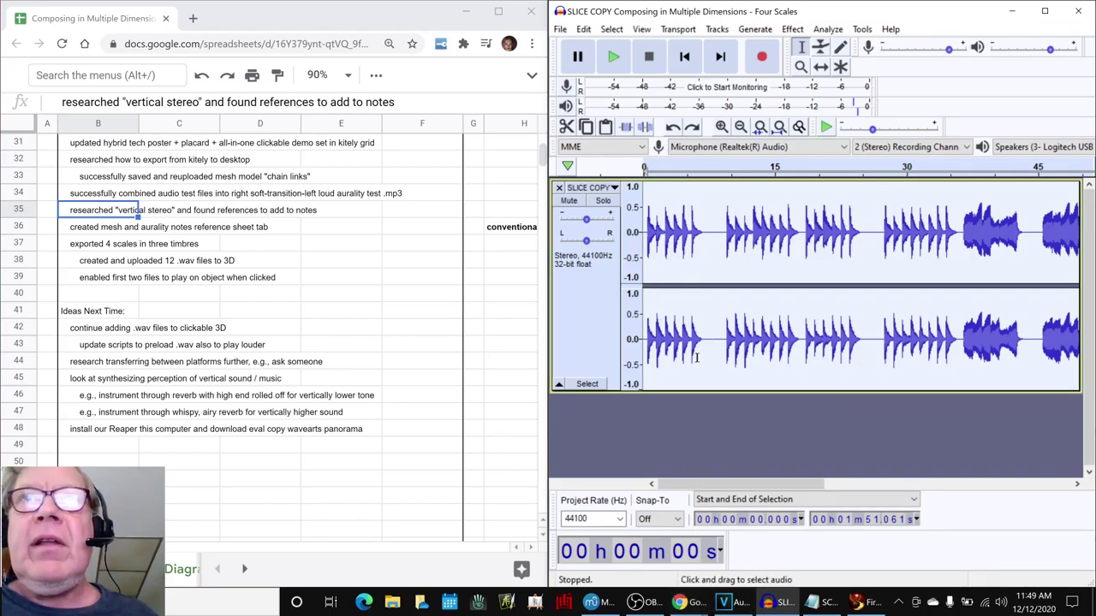
# Deselect the track and briefly play, then stop, the sliced audio.
pyautogui.click(624, 440)
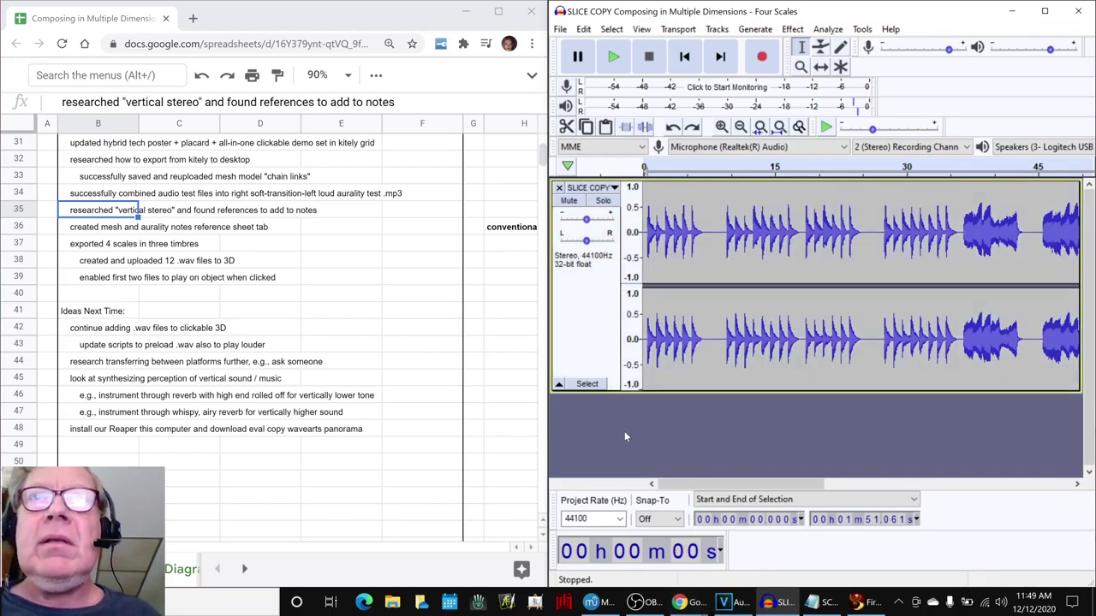
pyautogui.press('space')
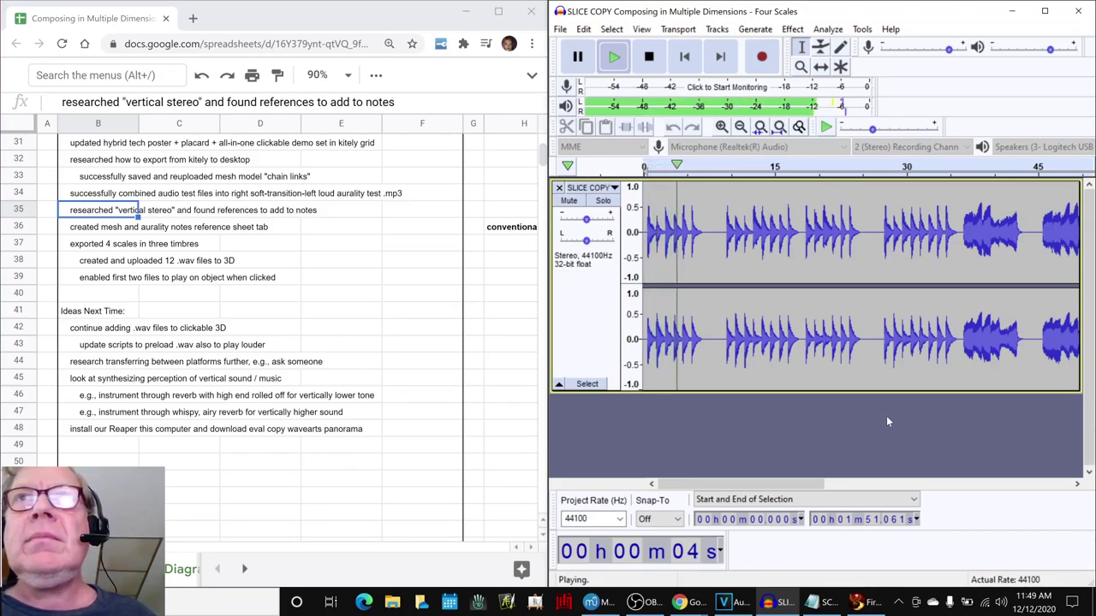
pyautogui.press('space')
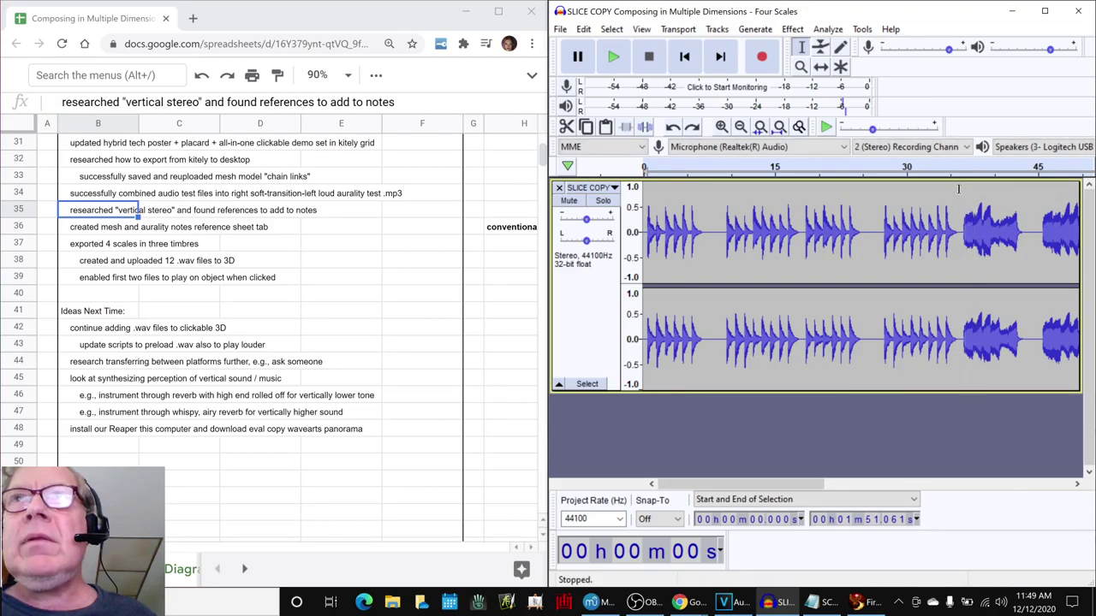
# Quick-Play the recording from about 36 s, jump ahead to 1:13, then stop playback.
pyautogui.click(962, 170)
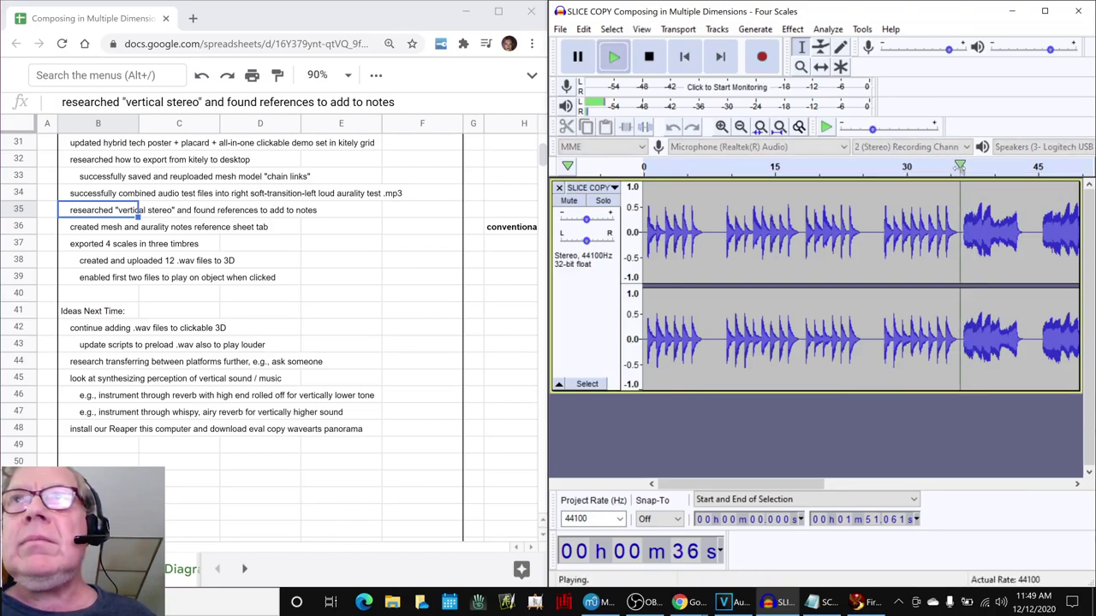
pyautogui.press('space')
pyautogui.press('space')
pyautogui.press('space')
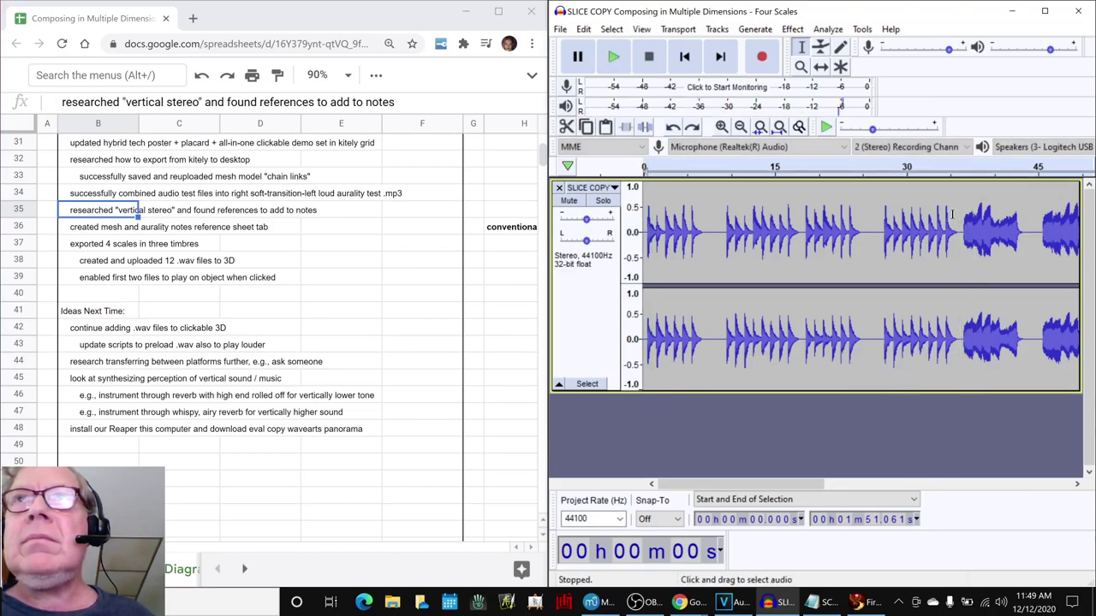
pyautogui.click(958, 163)
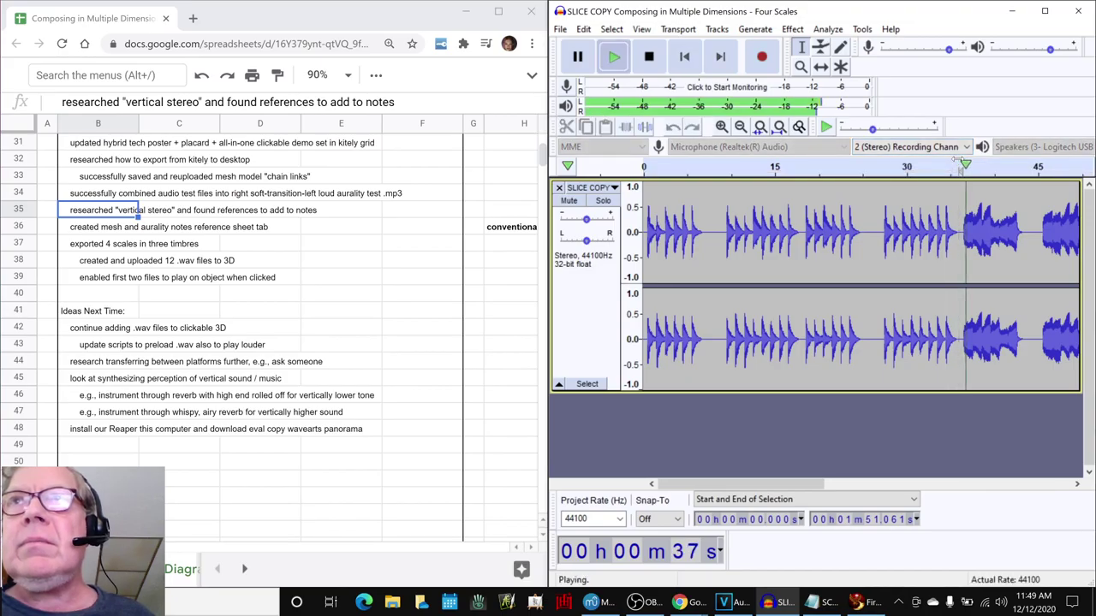
pyautogui.moveTo(822, 485); pyautogui.dragTo(961, 432)
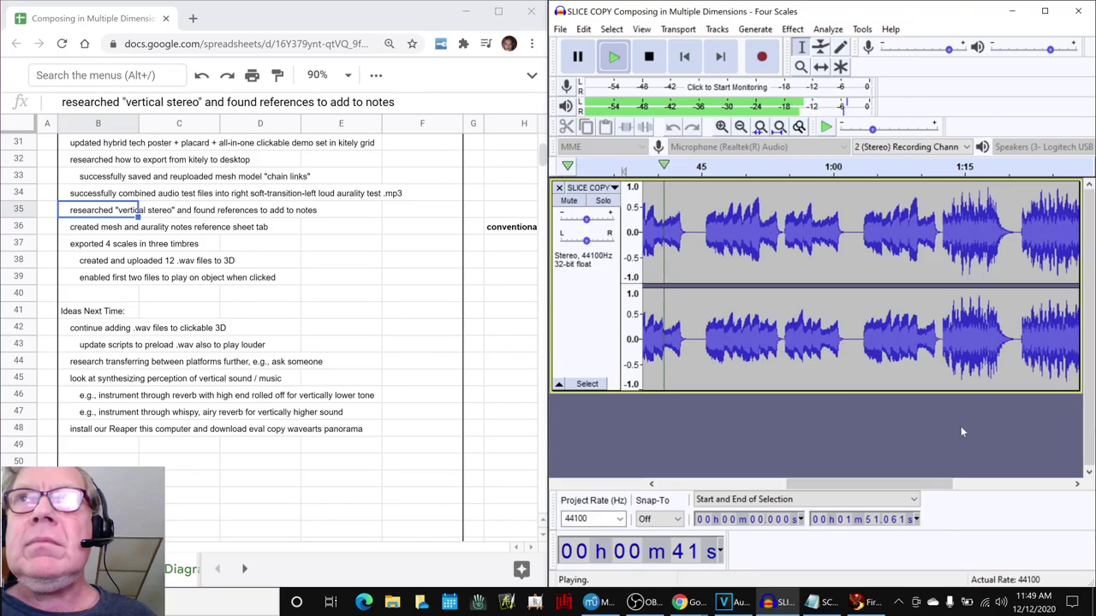
pyautogui.click(948, 166)
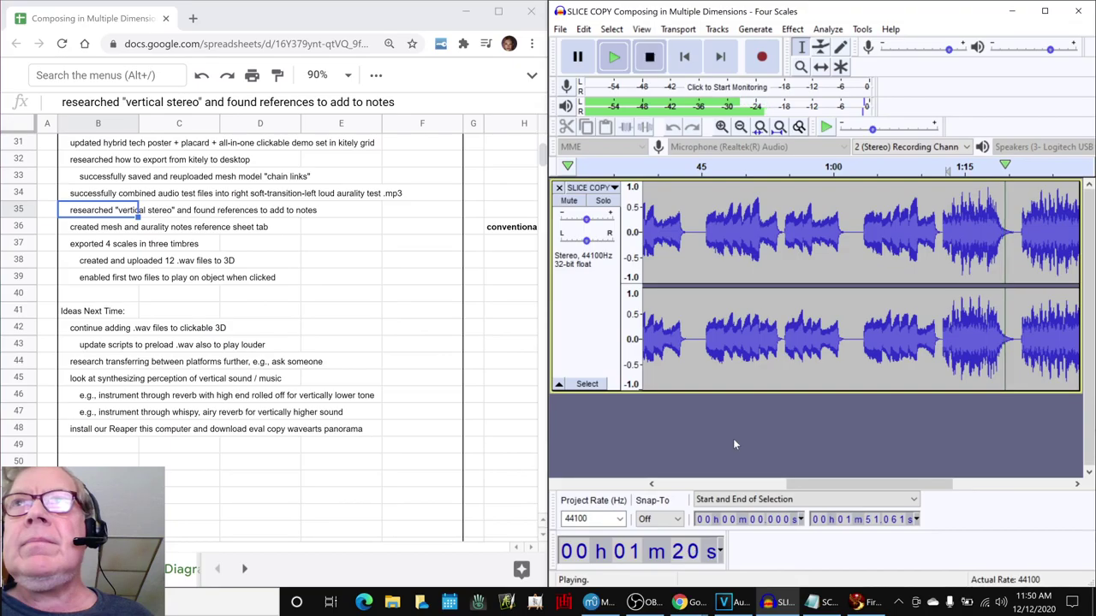
pyautogui.press('space')
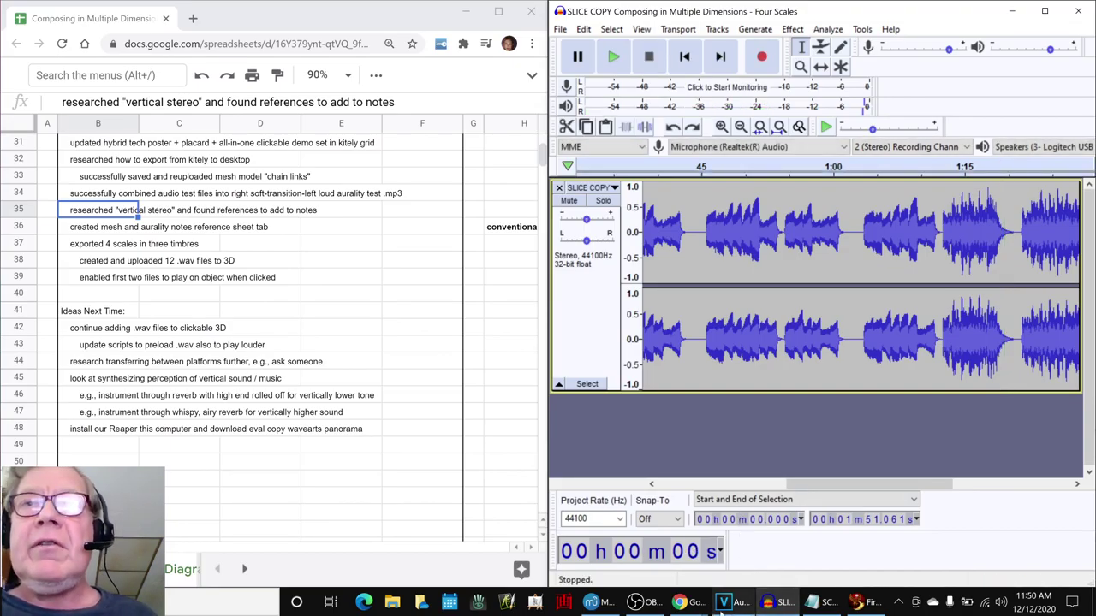
# Bring up the Four Scales score and scroll through its Piano, Contrabass and Choir Synth lines.
pyautogui.click(599, 603)
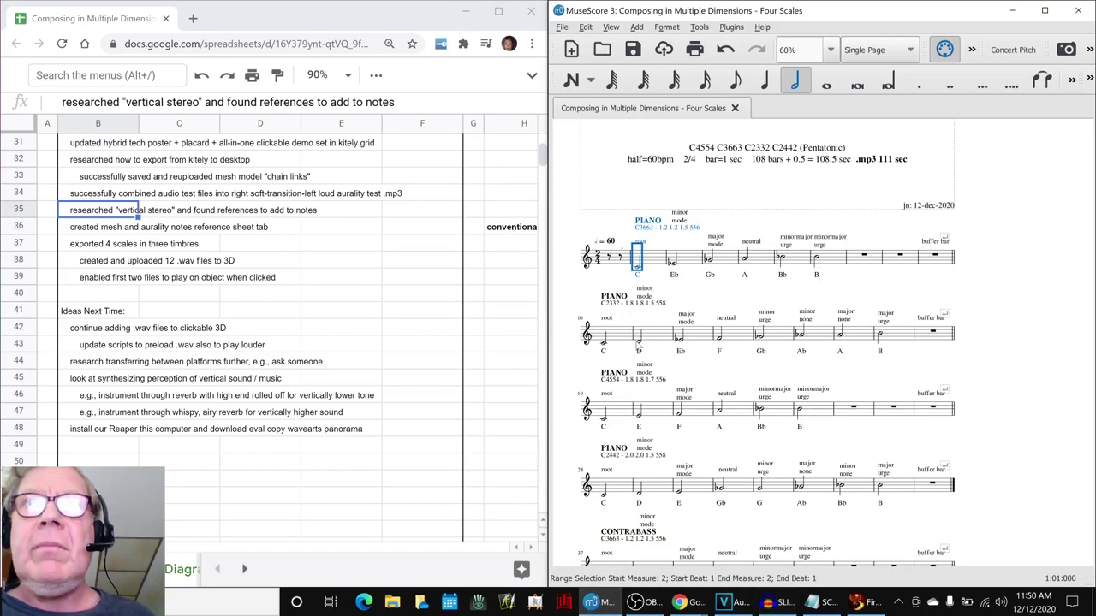
pyautogui.scroll(-1, 633, 364)
pyautogui.scroll(-8, 611, 417)
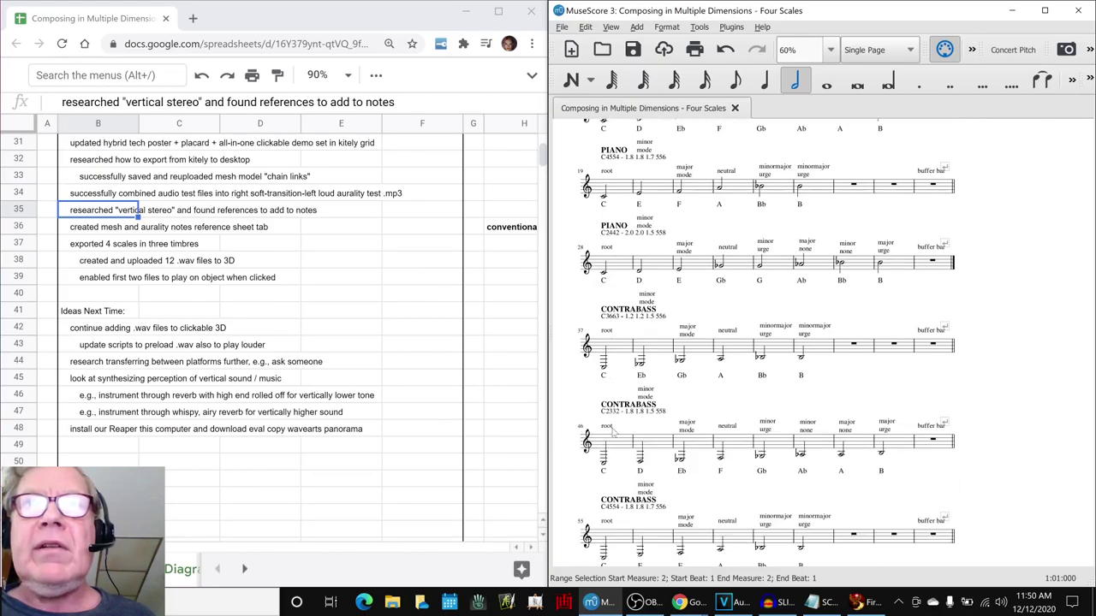
pyautogui.scroll(-3, 613, 435)
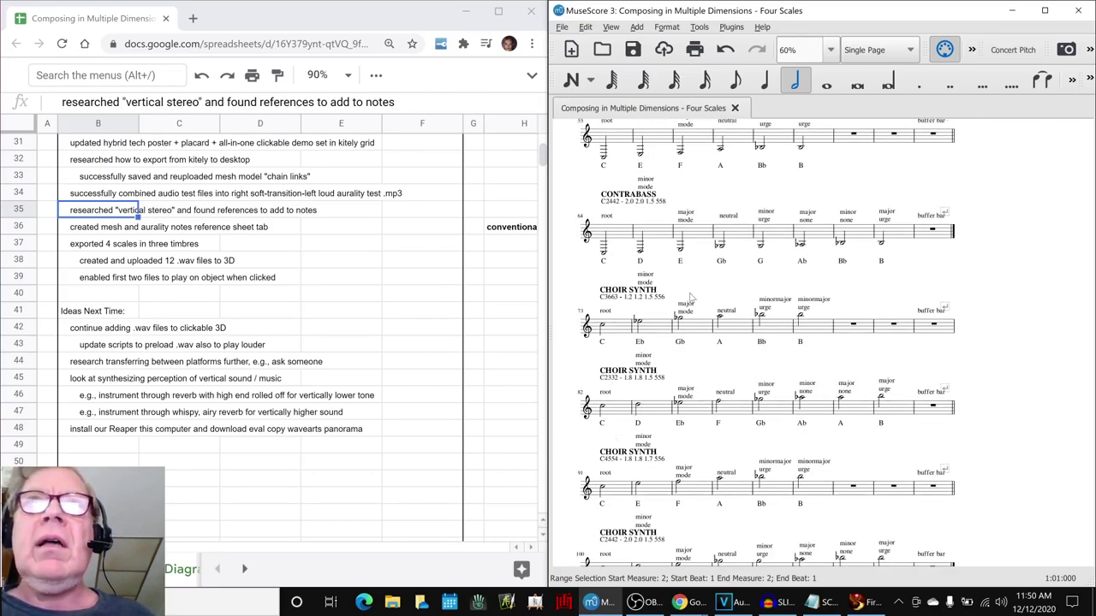
# Open the score's Export dialog from the File menu and cancel it without exporting.
pyautogui.click(561, 27)
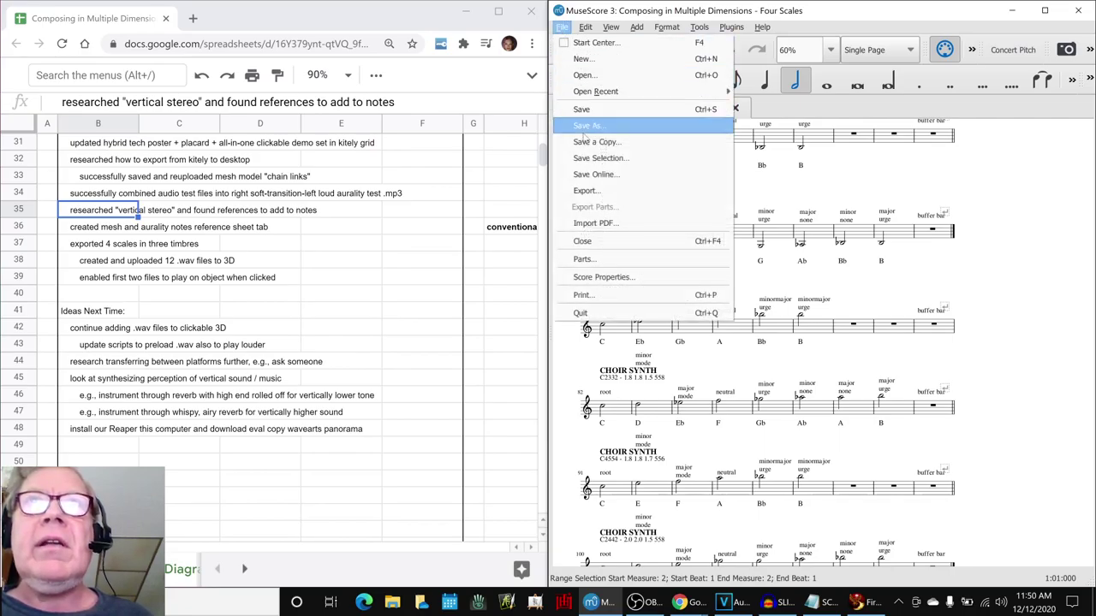
pyautogui.click(592, 193)
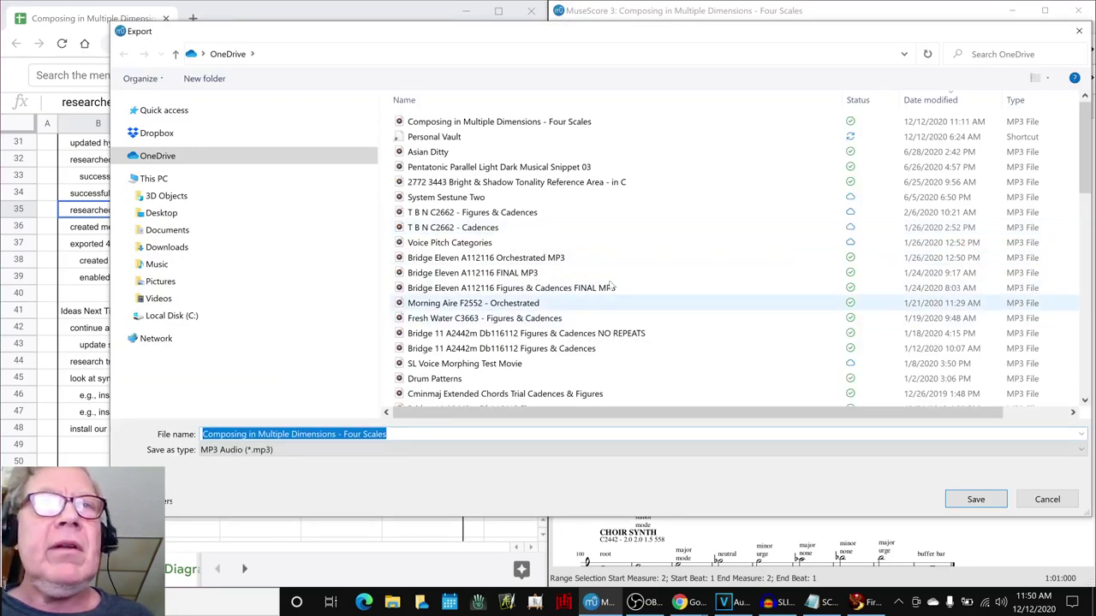
pyautogui.click(1046, 499)
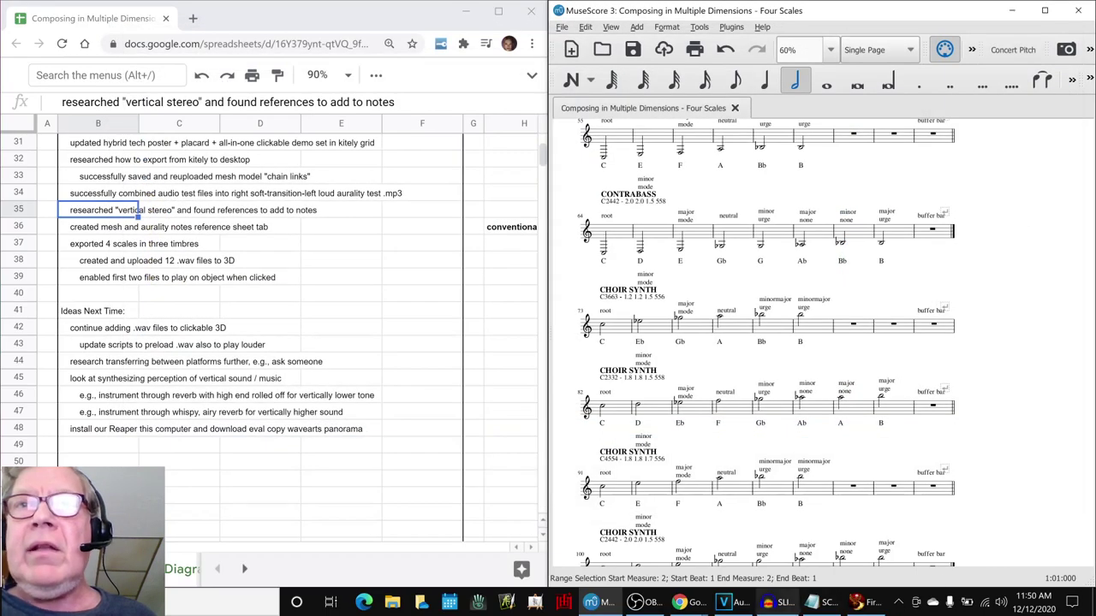
# Raise Audacity's SLICE COPY Four Scales project and check the File menu's save and export options.
pyautogui.click(762, 604)
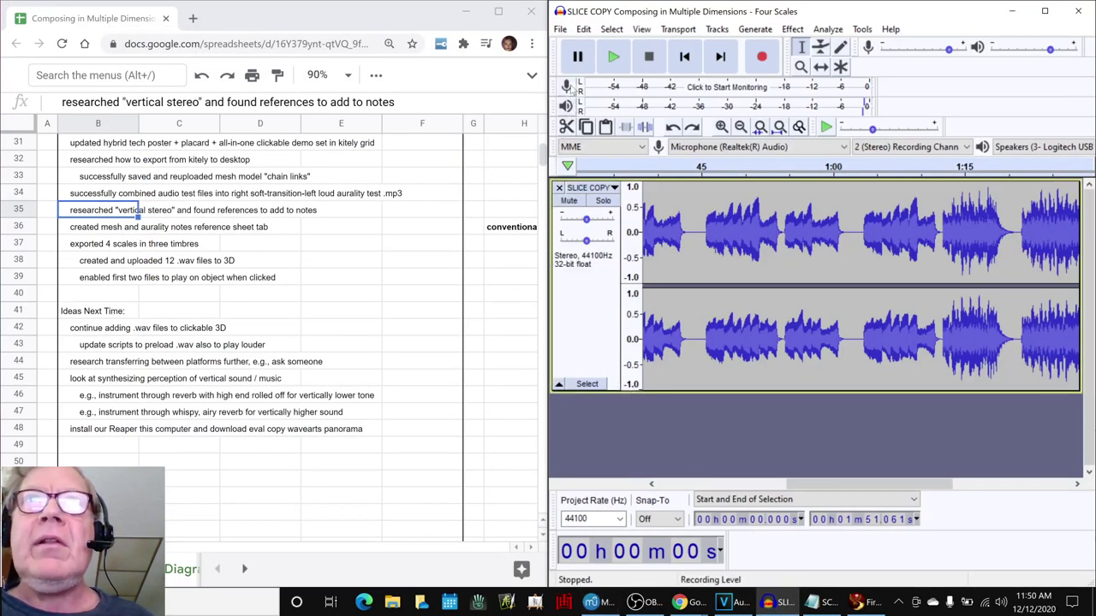
pyautogui.click(562, 29)
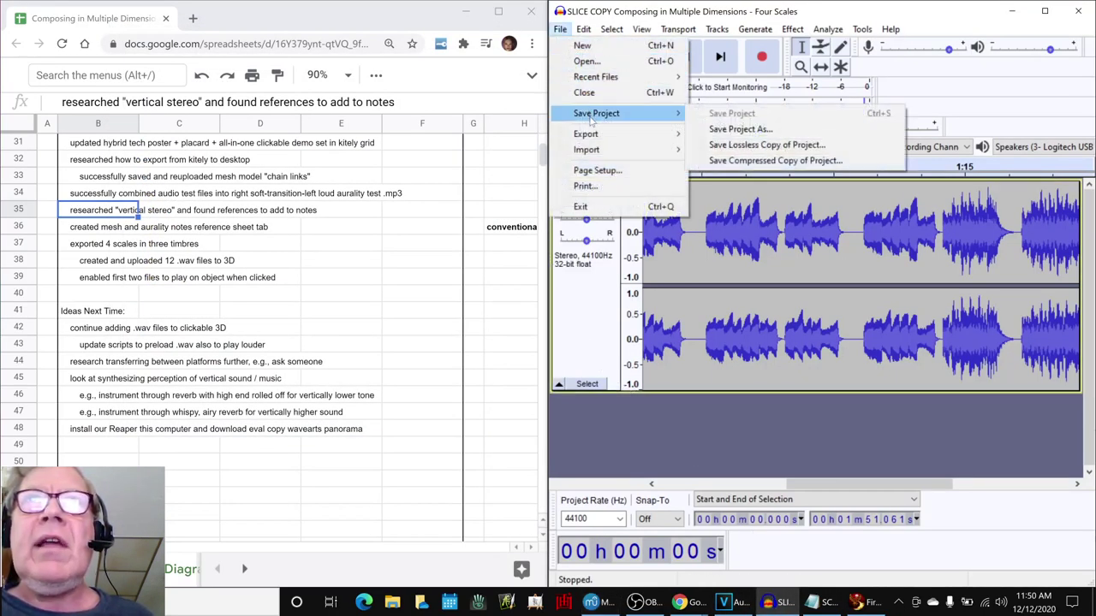
pyautogui.moveTo(590, 133)
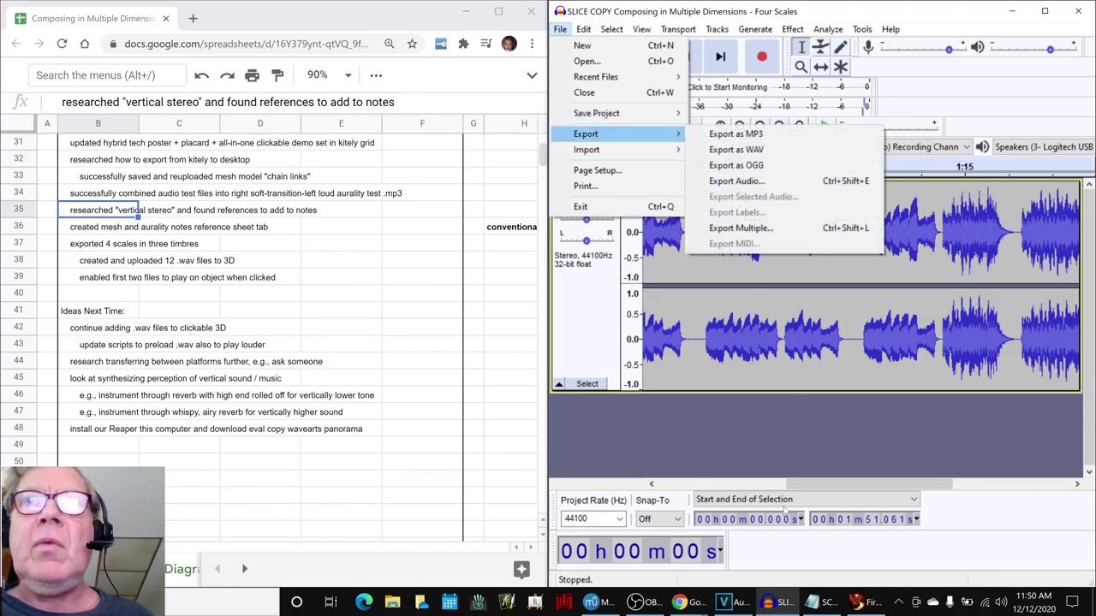
pyautogui.click(700, 470)
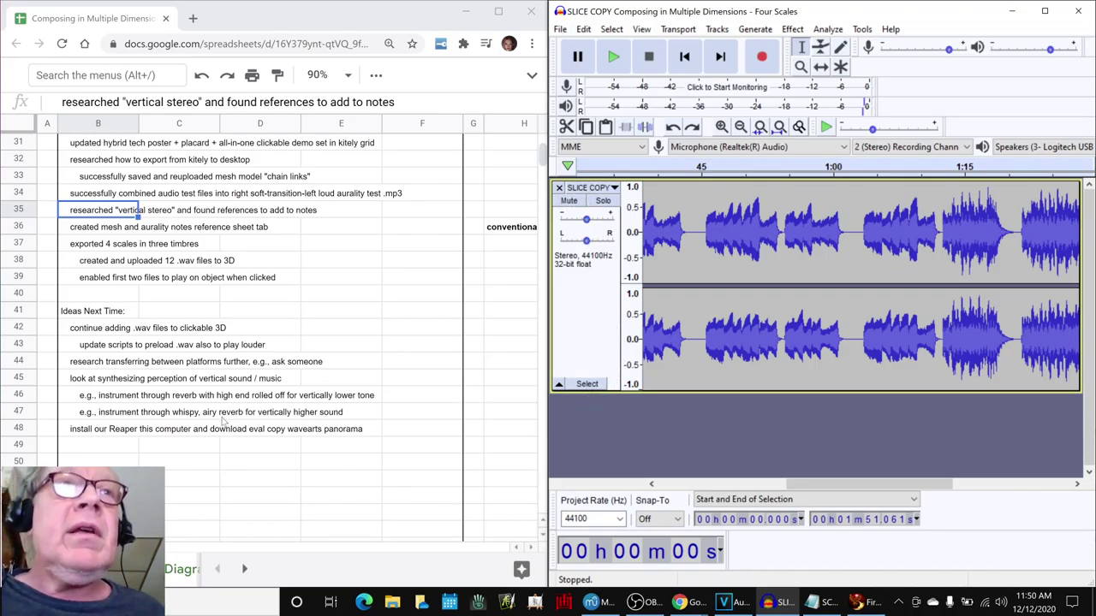
pyautogui.click(82, 332)
pyautogui.click(83, 331)
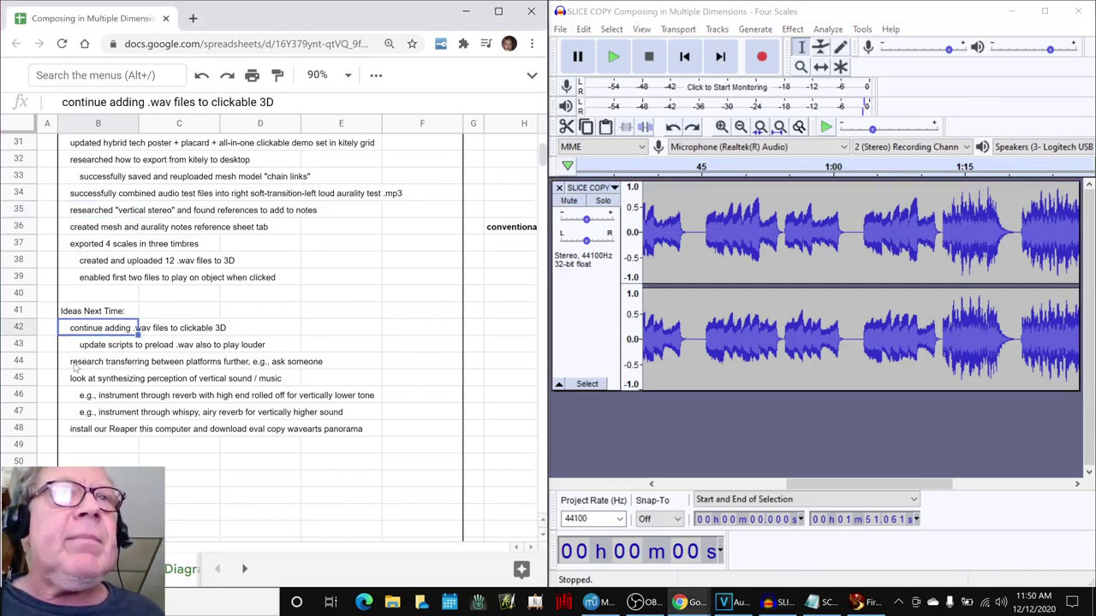
pyautogui.click(76, 364)
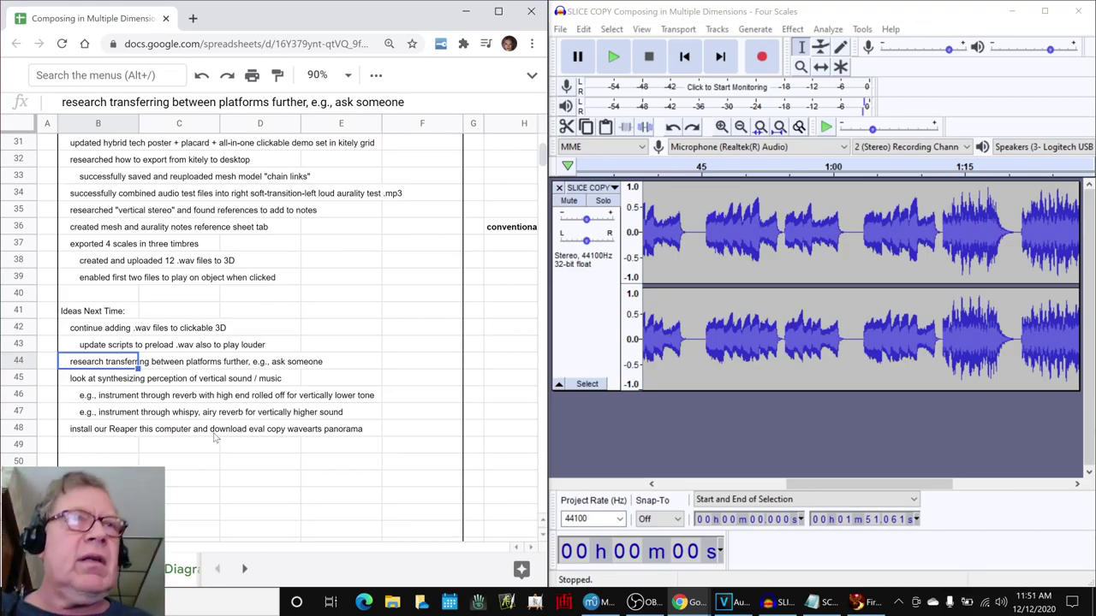
pyautogui.click(122, 385)
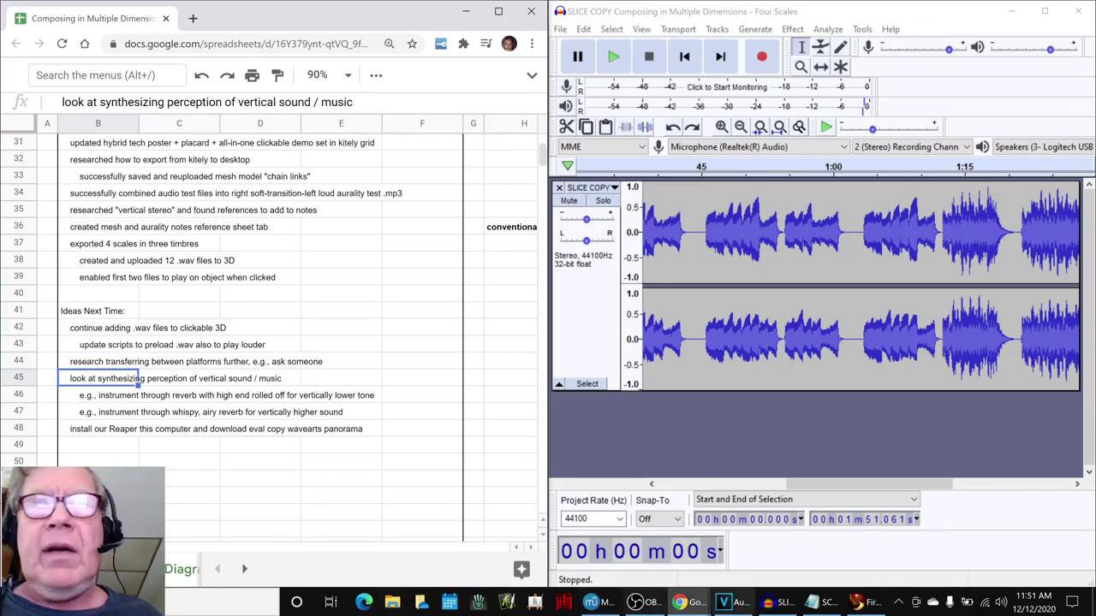
pyautogui.click(856, 604)
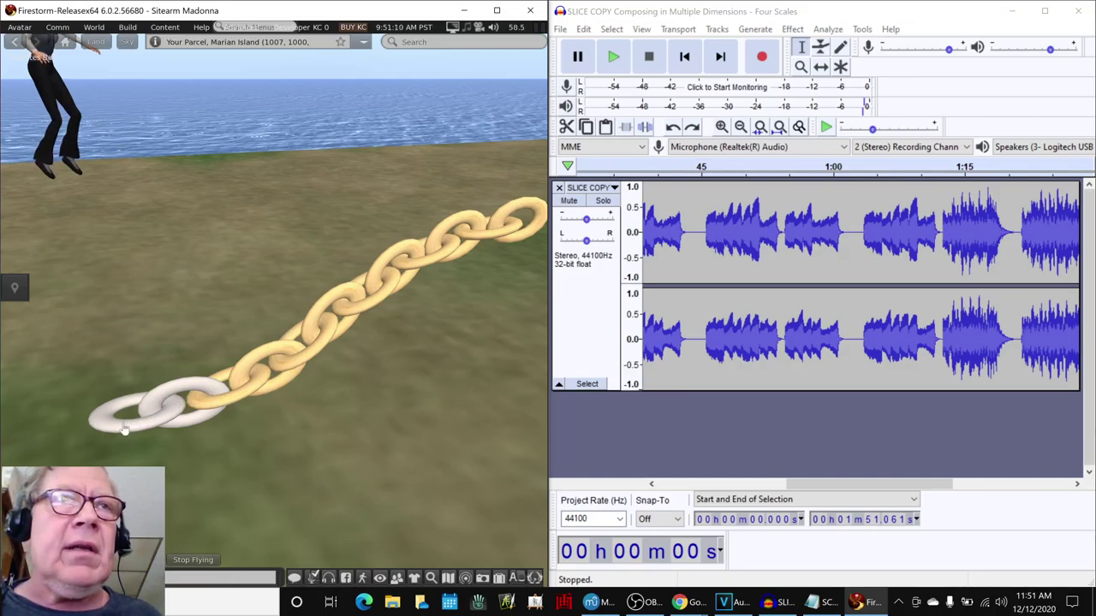
pyautogui.keyDown('alt'); pyautogui.click(177, 396); pyautogui.keyUp('alt')
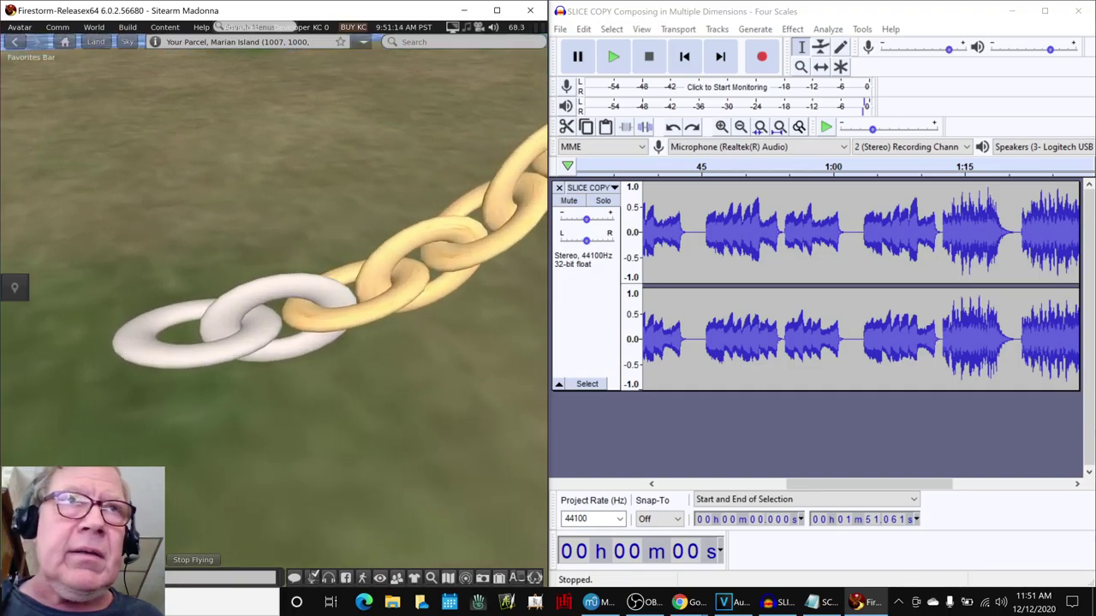
pyautogui.scroll(5, 177, 395)
pyautogui.press('Escape')
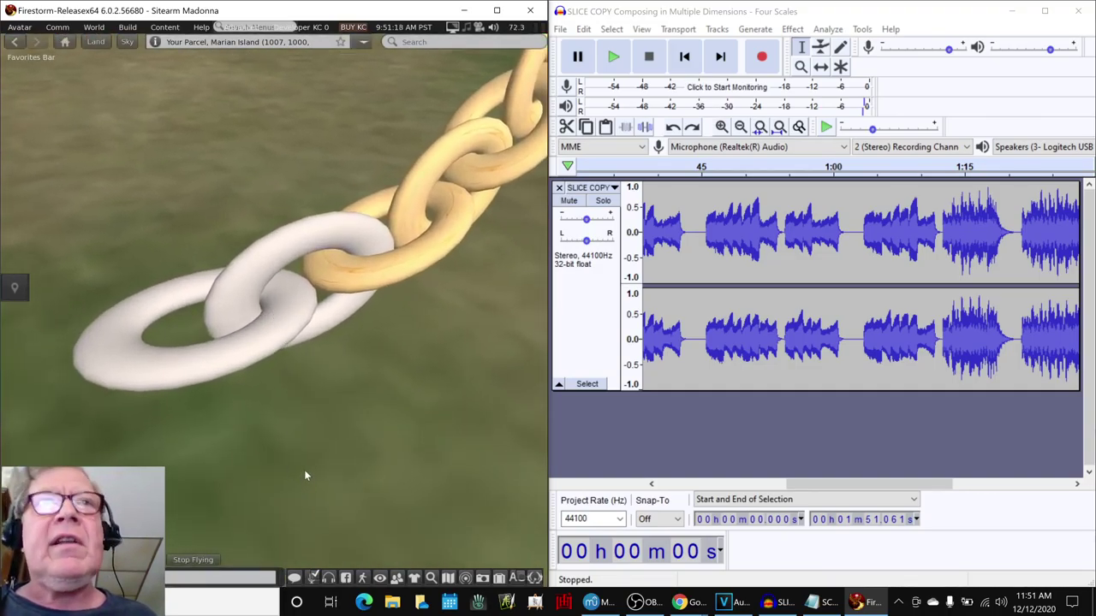
pyautogui.hotkey('alt', 'Tab')
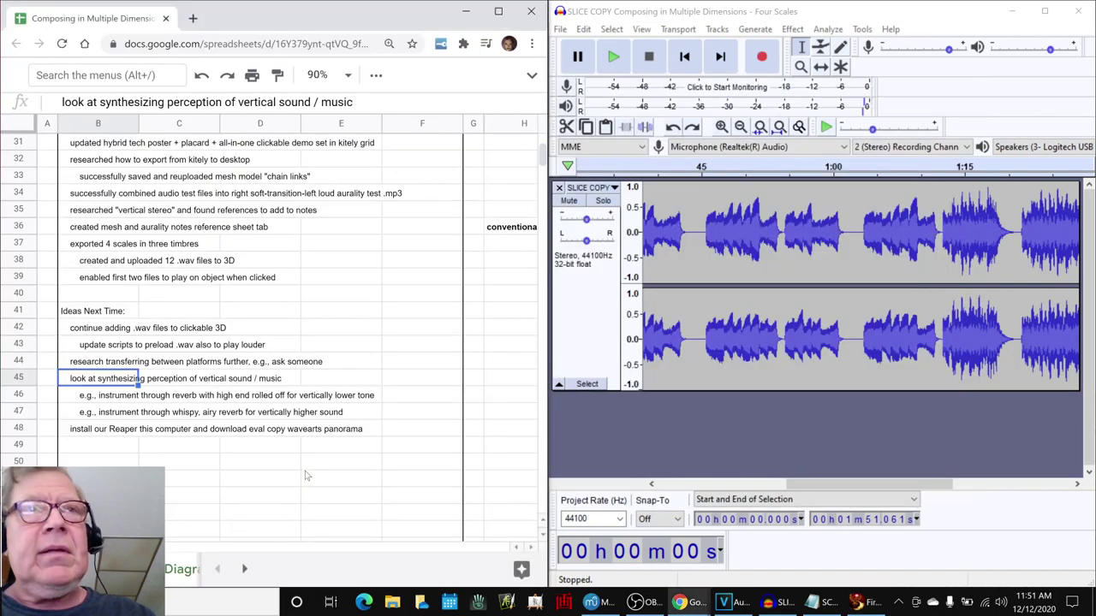
pyautogui.click(85, 431)
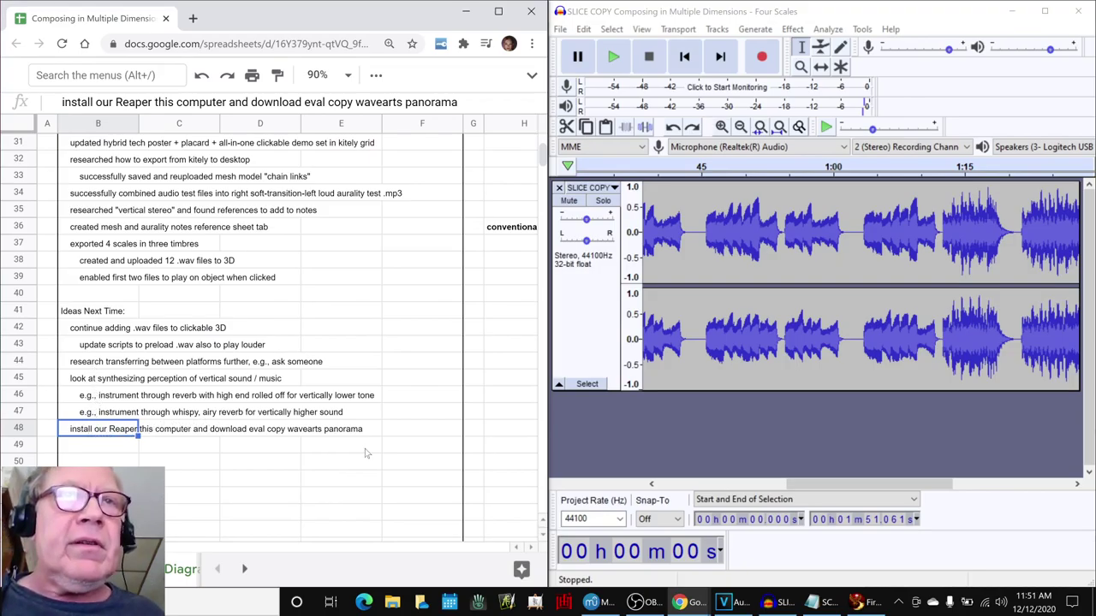
pyautogui.click(128, 447)
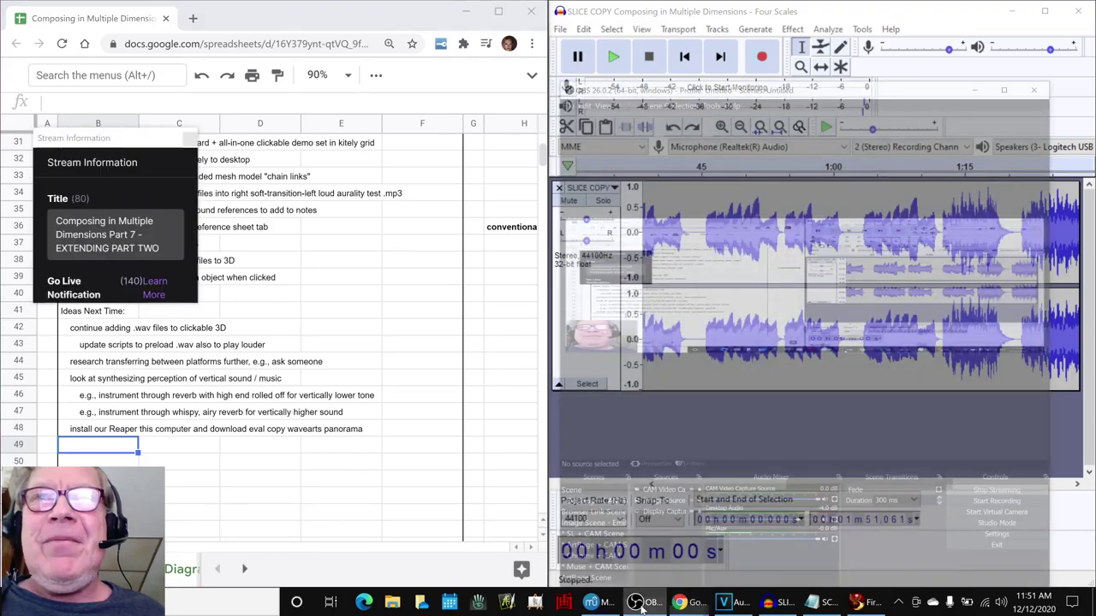
# Show the OBS Studio window with the live stream's Stop Streaming controls.
pyautogui.click(638, 602)
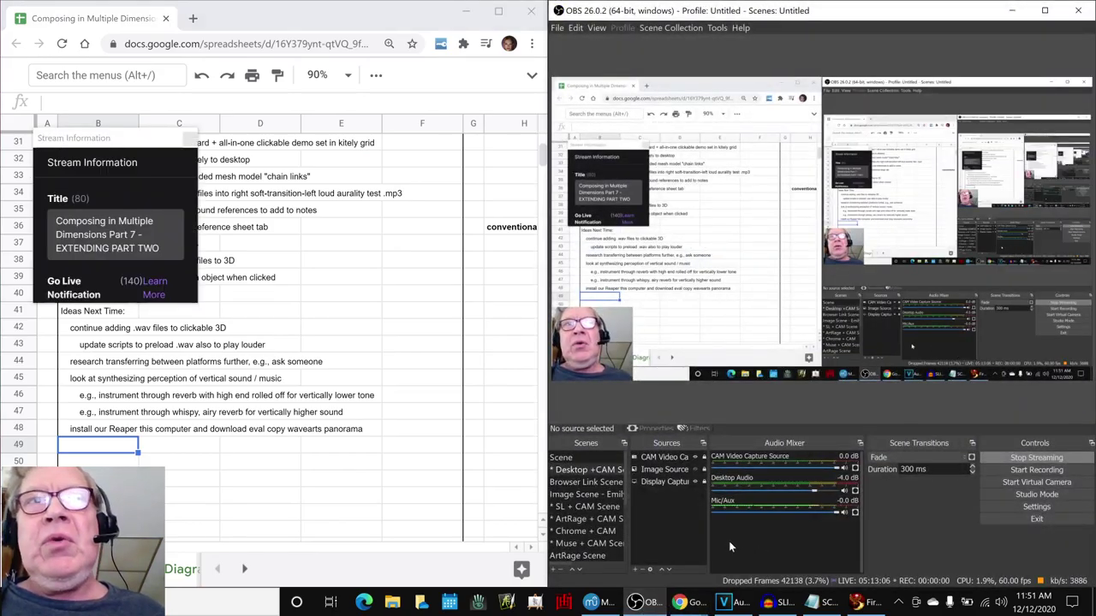